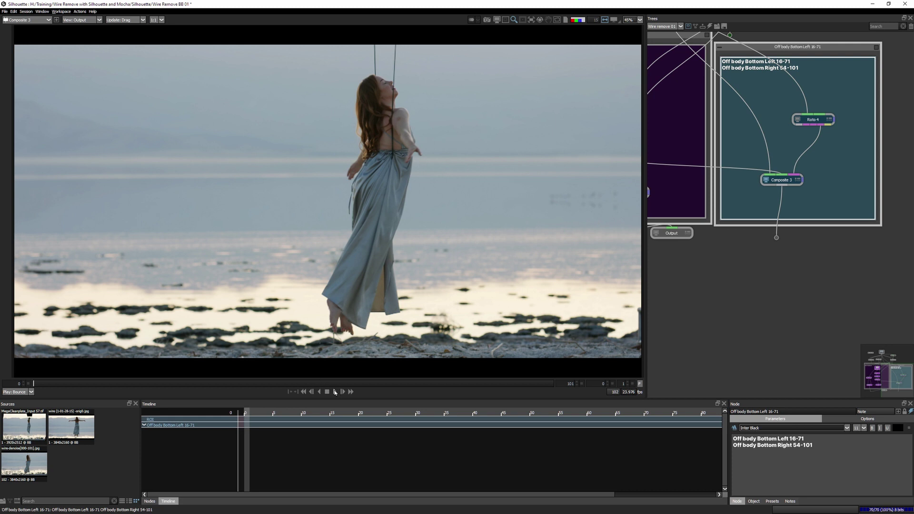
# - Review the shot, then select the Roto 4 node to show its shapes
pyautogui.click(335, 392)
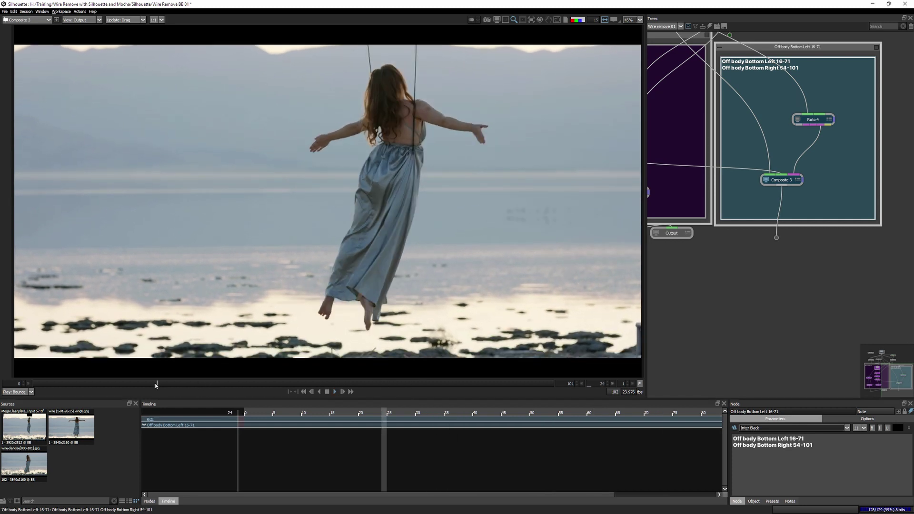
pyautogui.moveTo(156, 385); pyautogui.dragTo(291, 383)
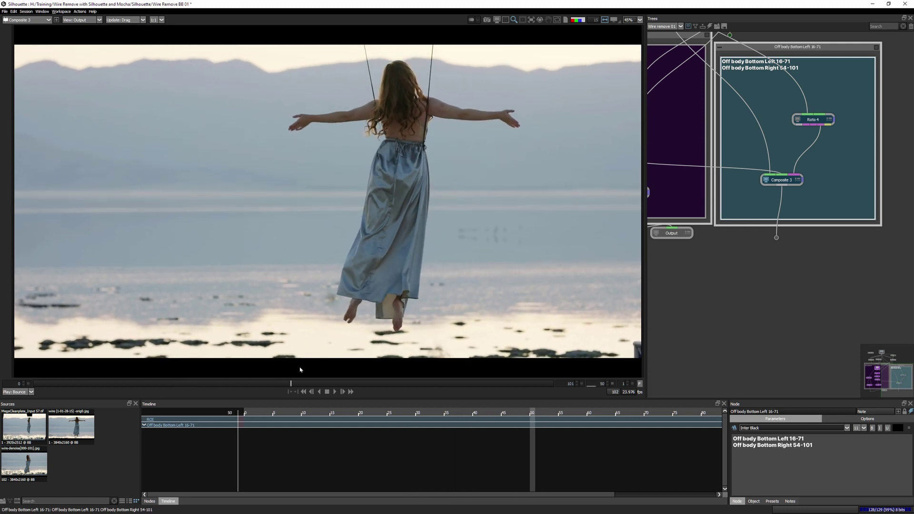
pyautogui.click(821, 121)
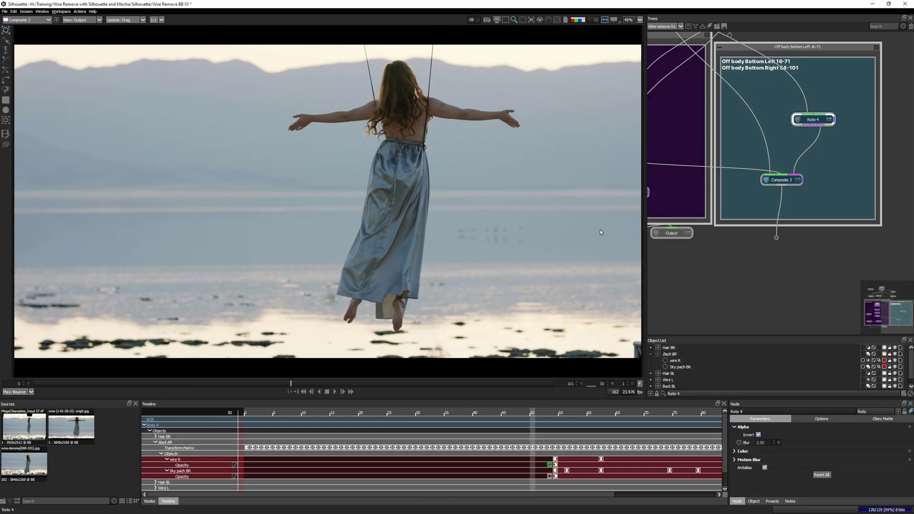
pyautogui.scroll(5, 408, 185)
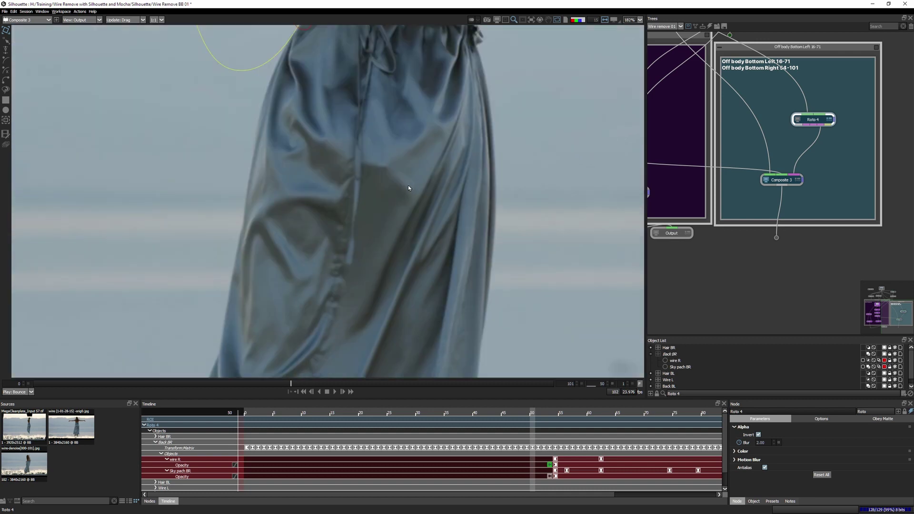
# - Zoom in on the hair roto shapes near frame 26 and collapse the Back BR layer
pyautogui.moveTo(333, 87); pyautogui.dragTo(370, 149)
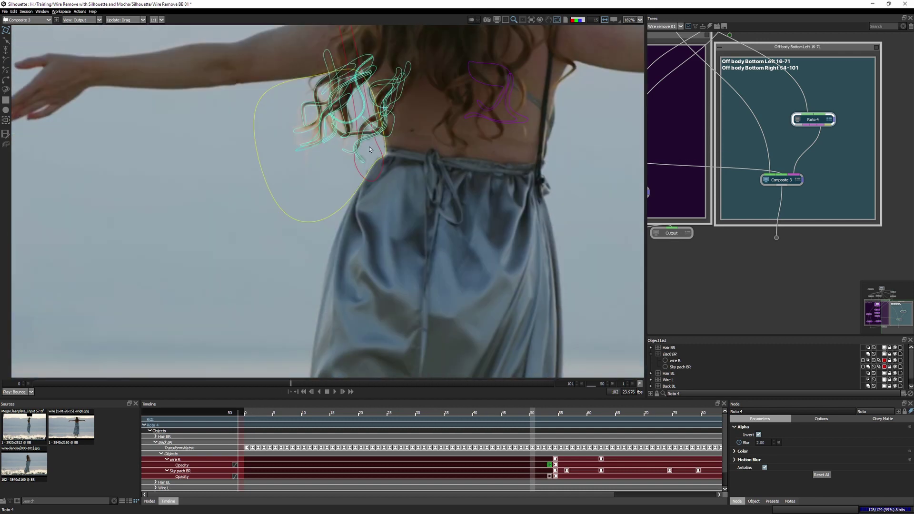
pyautogui.moveTo(428, 243); pyautogui.dragTo(431, 287)
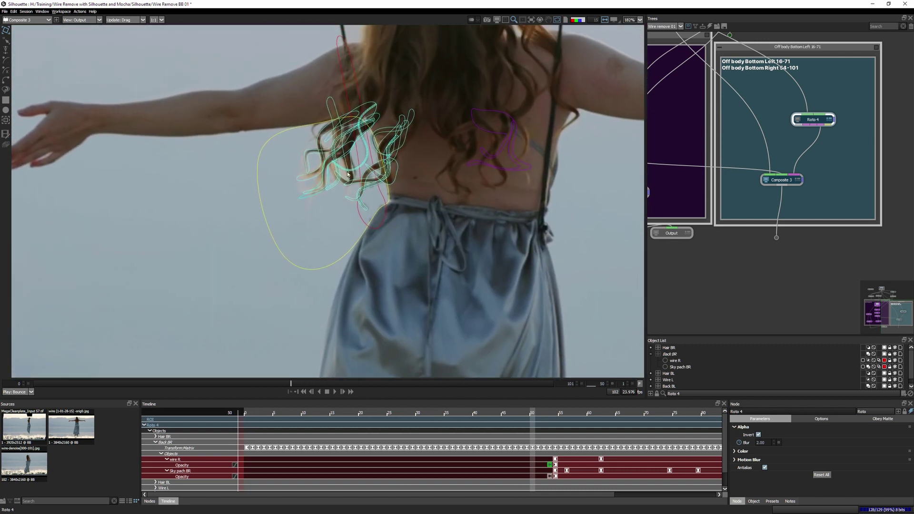
pyautogui.moveTo(290, 385); pyautogui.dragTo(162, 396)
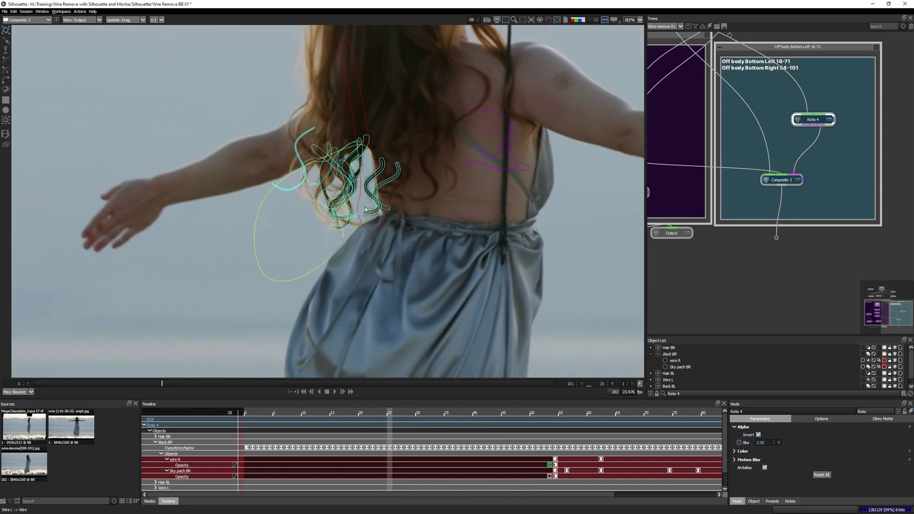
pyautogui.scroll(2, 388, 194)
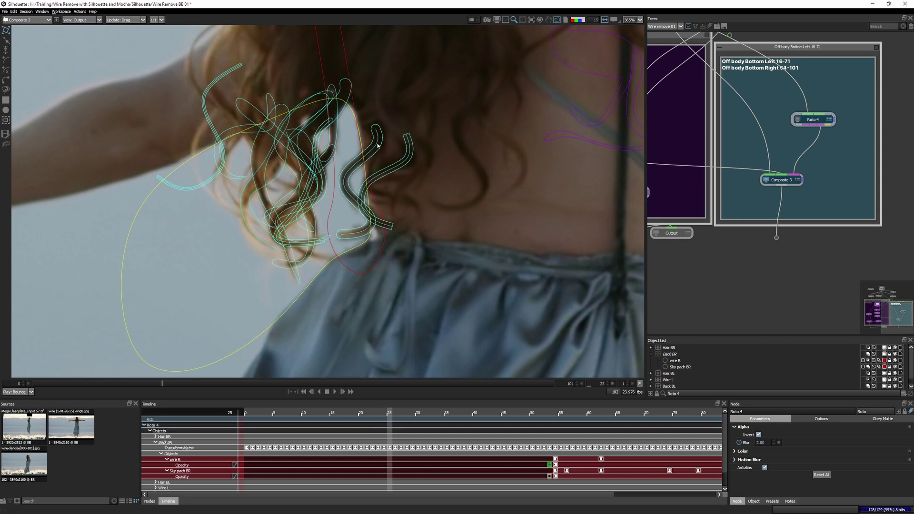
pyautogui.click(656, 354)
pyautogui.click(655, 380)
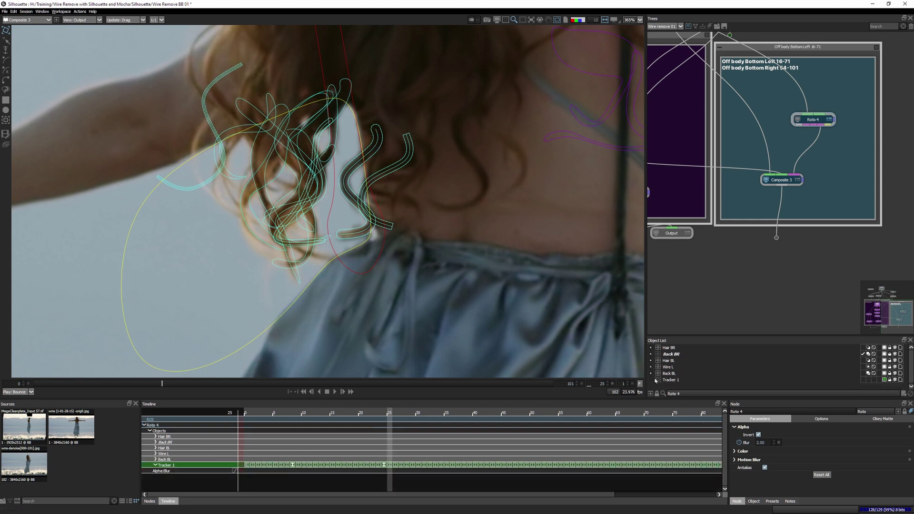
# - Lock hair strand 15 under Hair BL, then collapse the Hair BL layer again
pyautogui.click(650, 360)
pyautogui.click(682, 373)
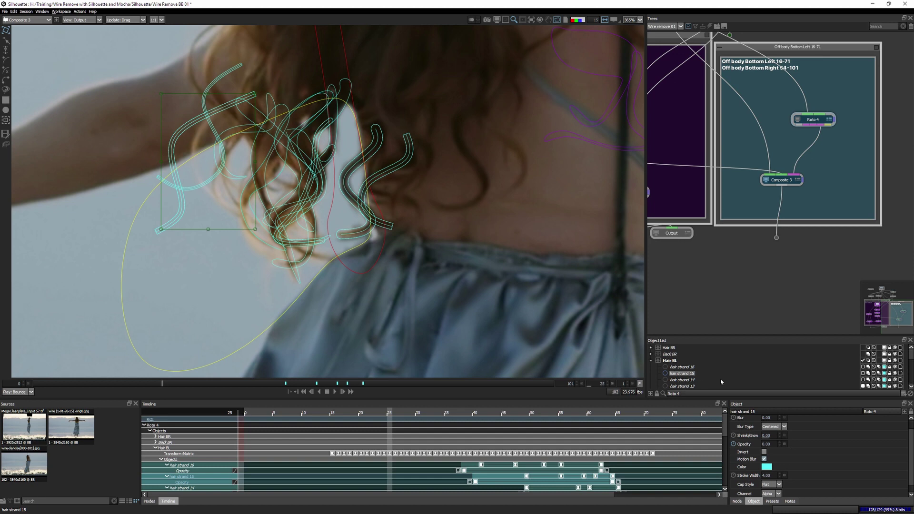
pyautogui.click(890, 373)
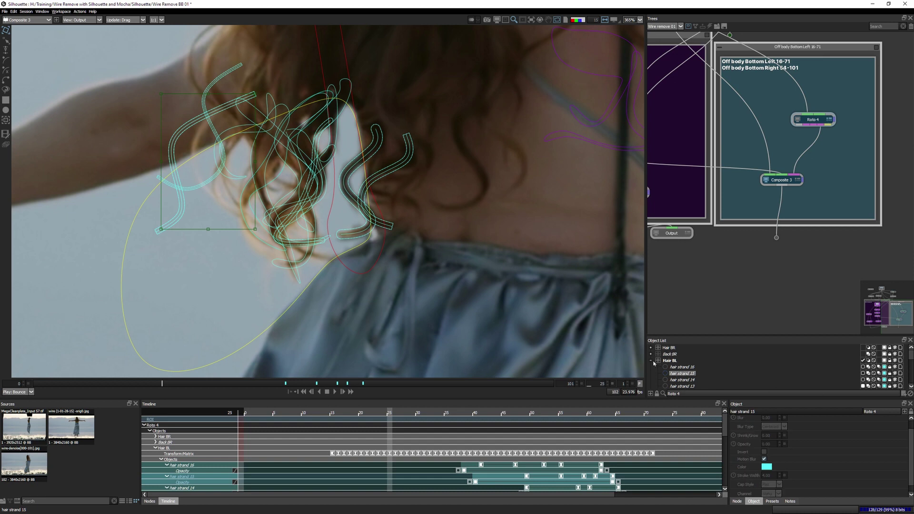
pyautogui.click(651, 360)
# - View the Roto 4 matte alone around frame 40 and reveal the Hair BL strands
pyautogui.moveTo(164, 384); pyautogui.dragTo(269, 384)
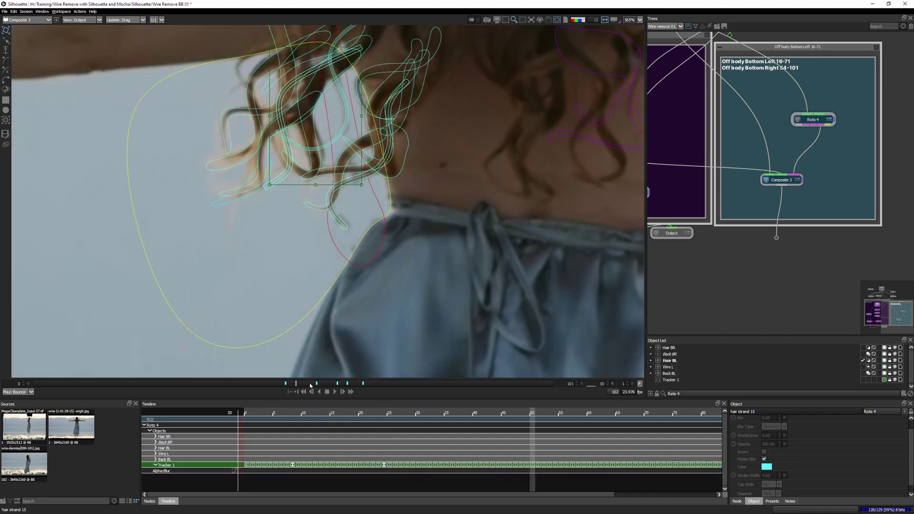
pyautogui.press('a')
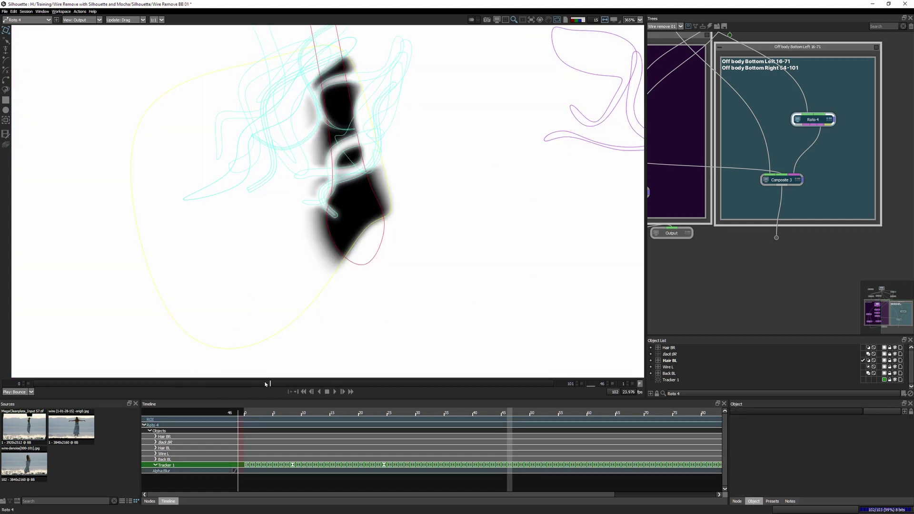
pyautogui.moveTo(277, 384)
pyautogui.mouseDown()
pyautogui.moveTo(255, 384)
pyautogui.moveTo(280, 383)
pyautogui.mouseUp()
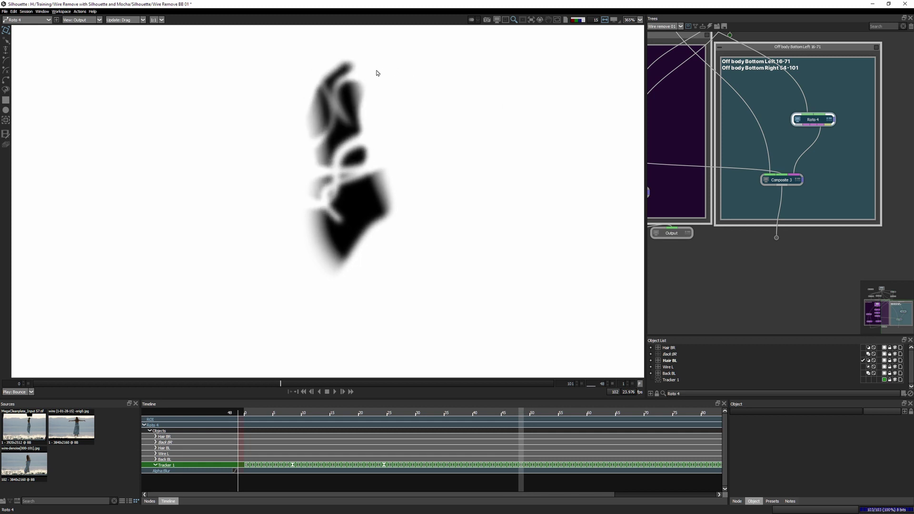
pyautogui.click(682, 362)
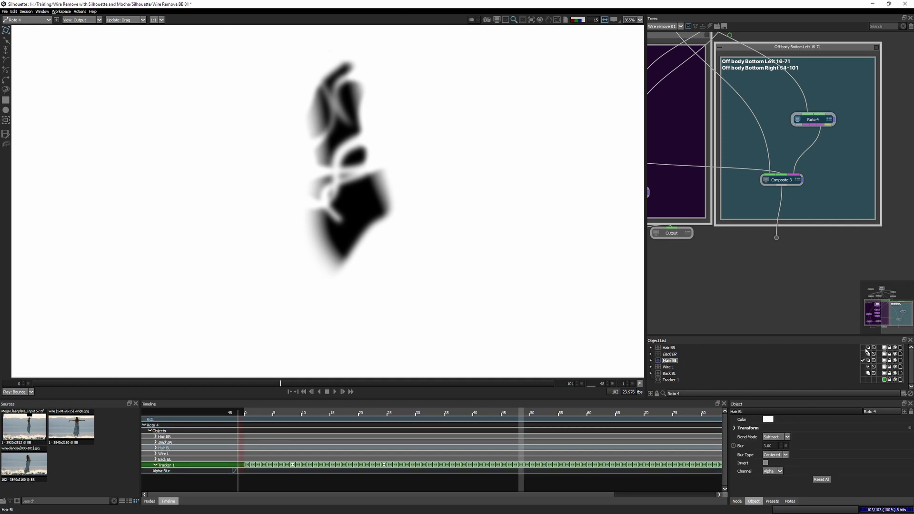
pyautogui.click(650, 361)
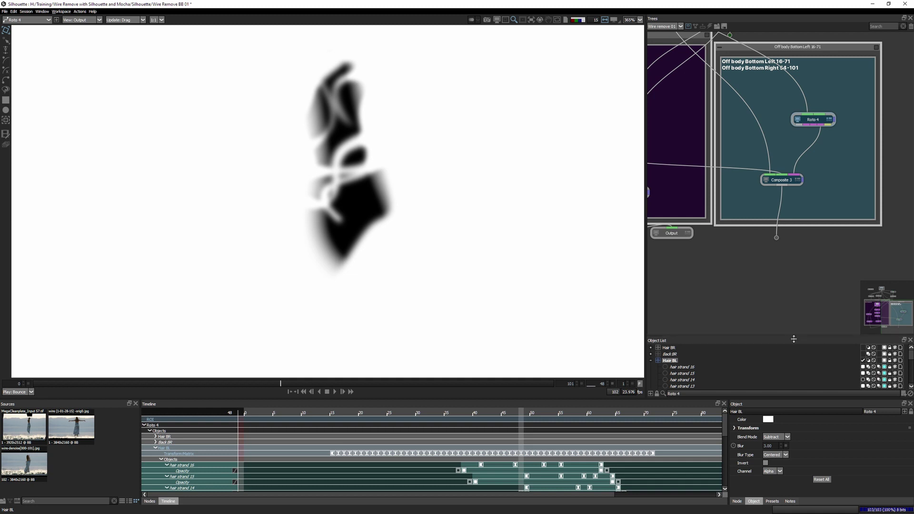
pyautogui.moveTo(793, 336); pyautogui.dragTo(791, 199)
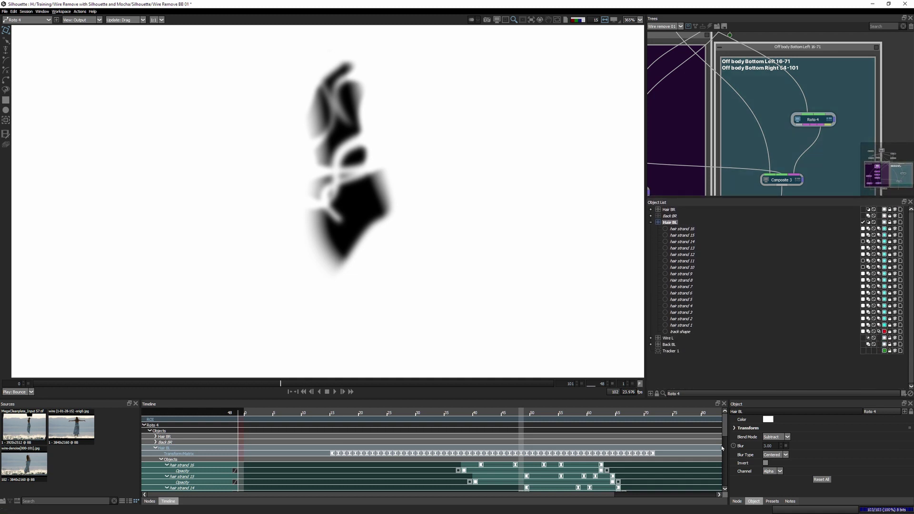
# - Show Roto 4's Motion Blur settings, step through keyframes, and select Composite 3
pyautogui.click(737, 500)
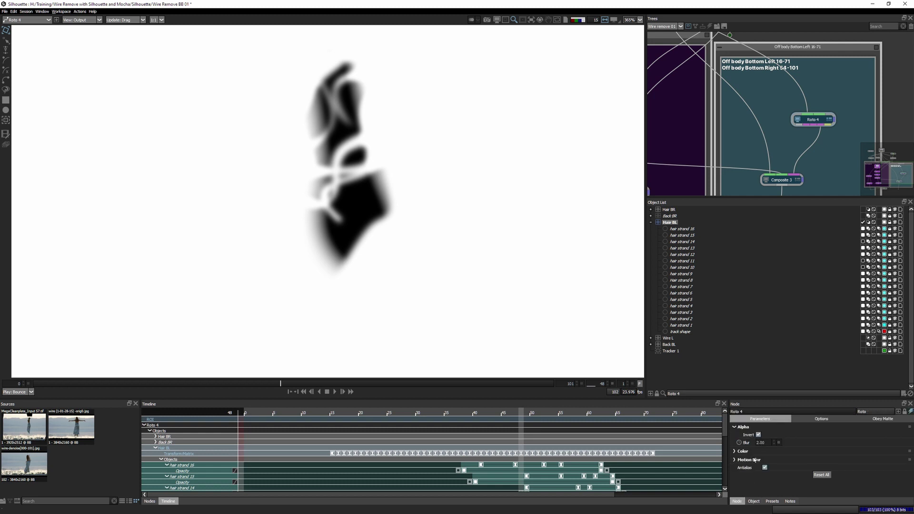
pyautogui.click(747, 460)
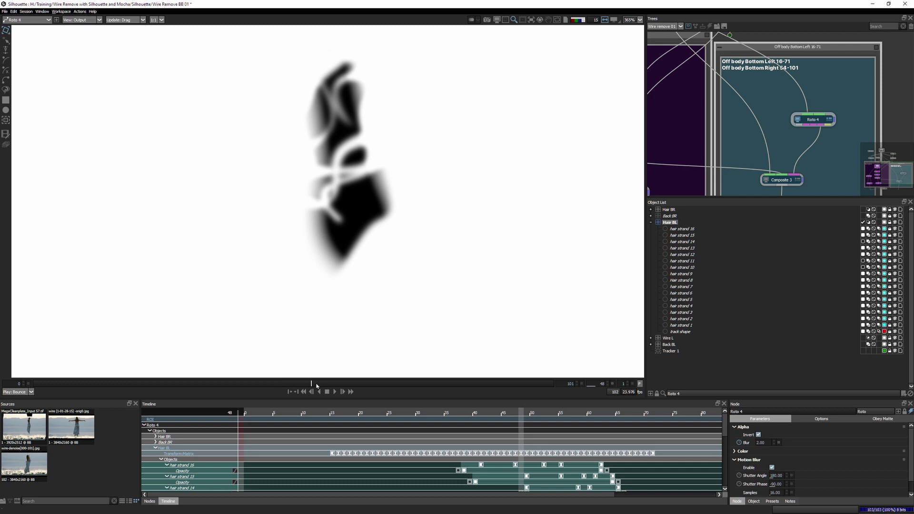
pyautogui.hotkey('ctrl', 'Right')
pyautogui.hotkey('ctrl', 'Right')
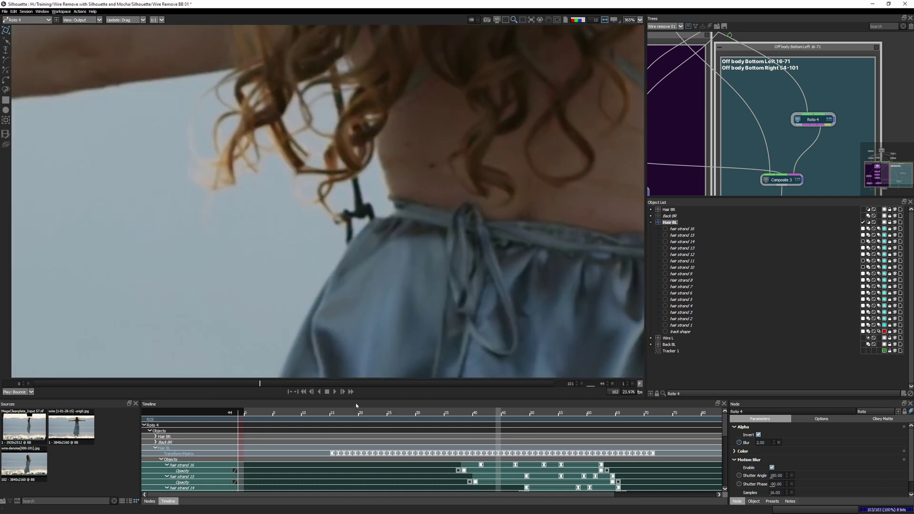
pyautogui.click(780, 180)
pyautogui.scroll(3, 442, 138)
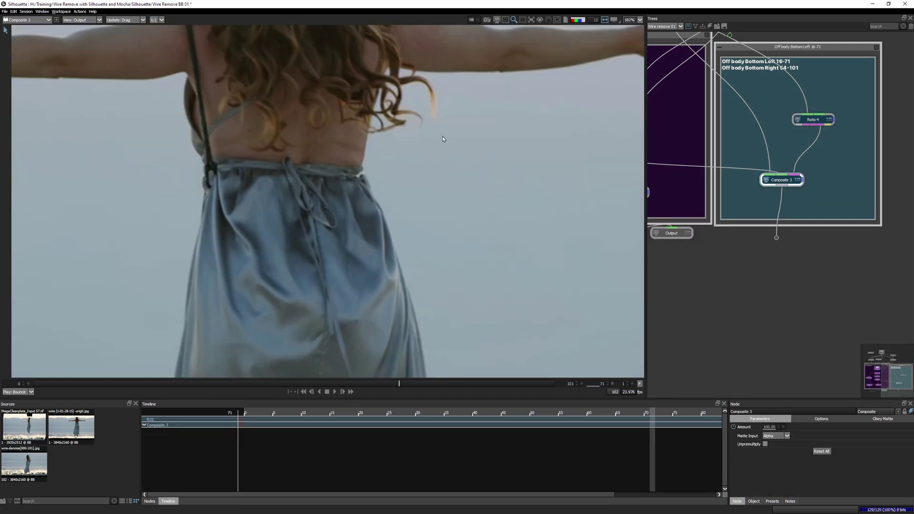
# - Flip between the original foreground and cleaned output around frame 67
pyautogui.click(465, 384)
pyautogui.moveTo(453, 384); pyautogui.dragTo(380, 384)
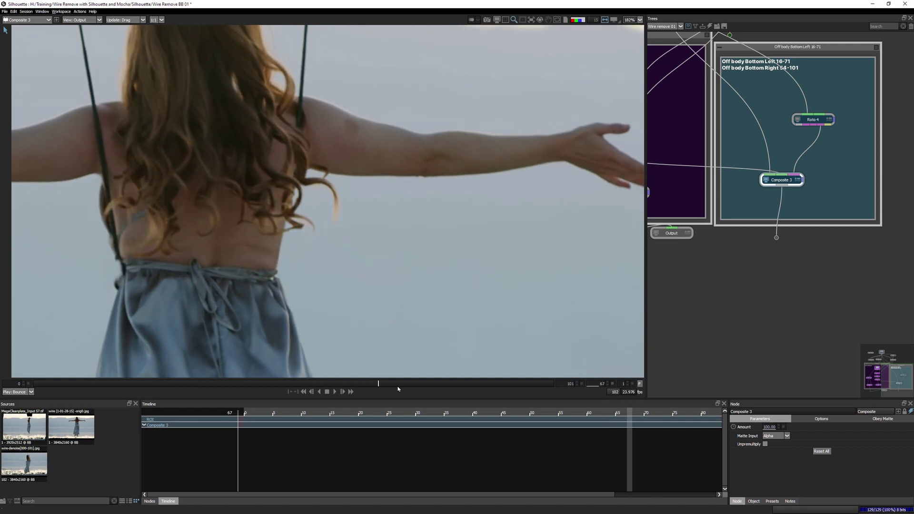
pyautogui.press('1')
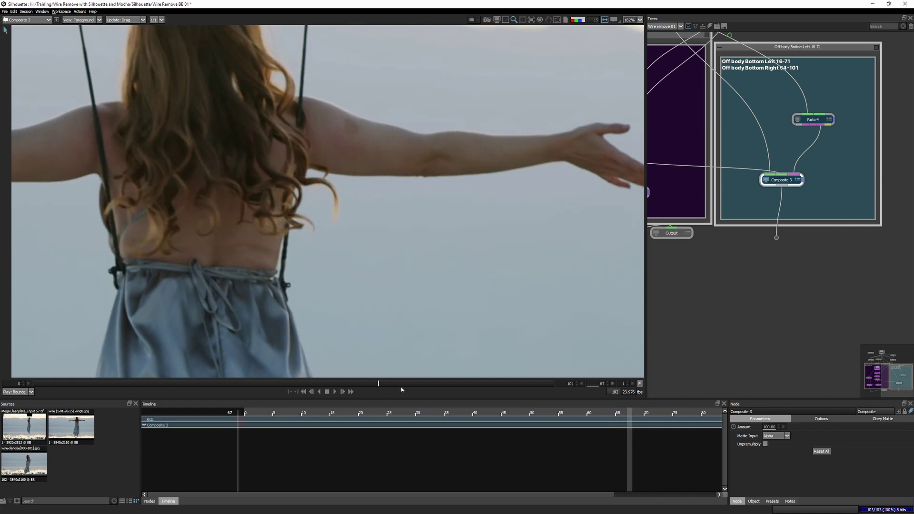
pyautogui.press('4')
pyautogui.press('1')
pyautogui.press('4')
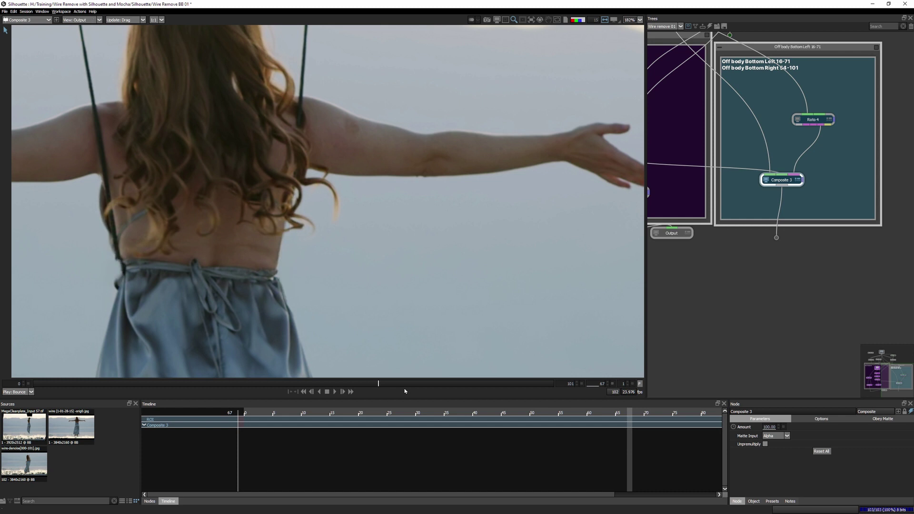
pyautogui.press('1')
pyautogui.press('4')
pyautogui.press('1')
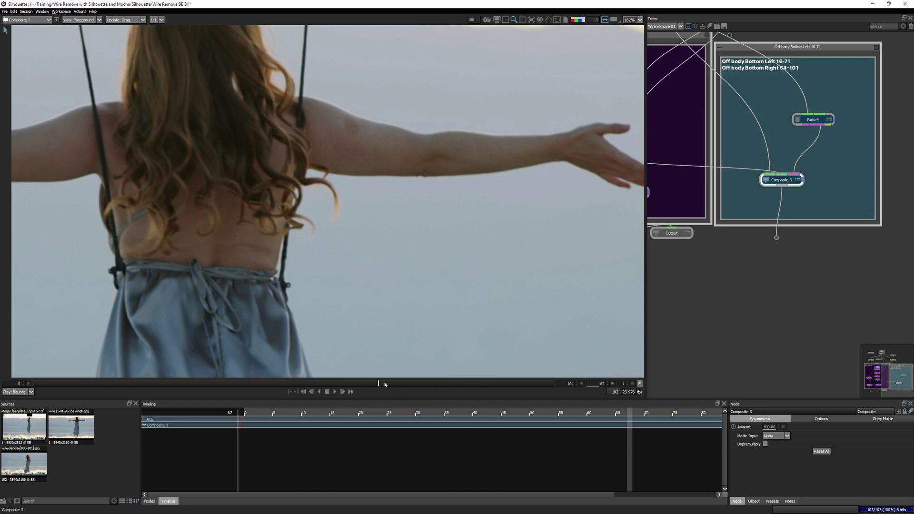
# - Scrub the cleaned output from frame 72 through frame 98
pyautogui.press('4')
pyautogui.moveTo(384, 384); pyautogui.dragTo(439, 391)
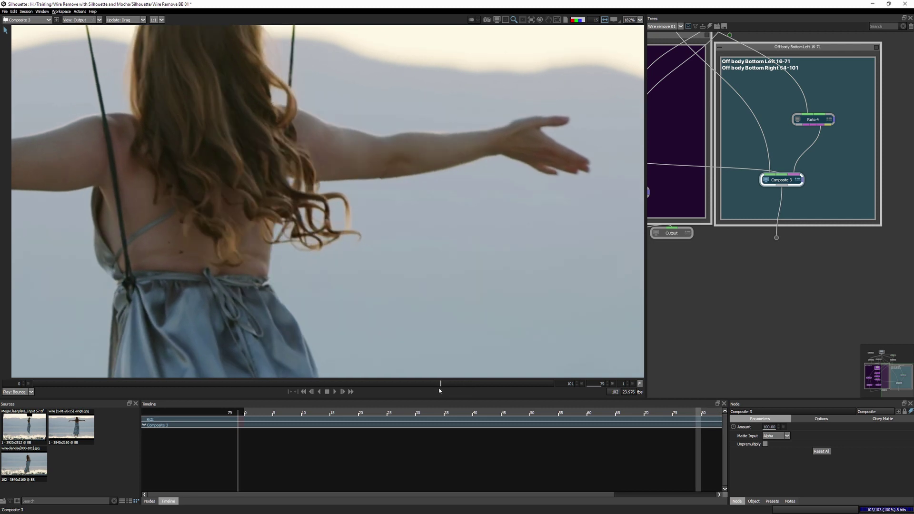
pyautogui.moveTo(439, 385); pyautogui.dragTo(412, 384)
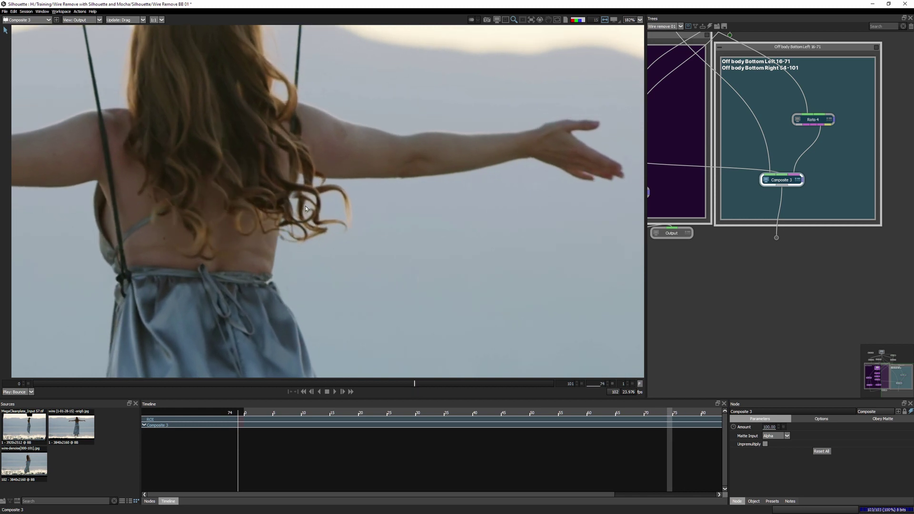
pyautogui.moveTo(429, 386); pyautogui.dragTo(486, 384)
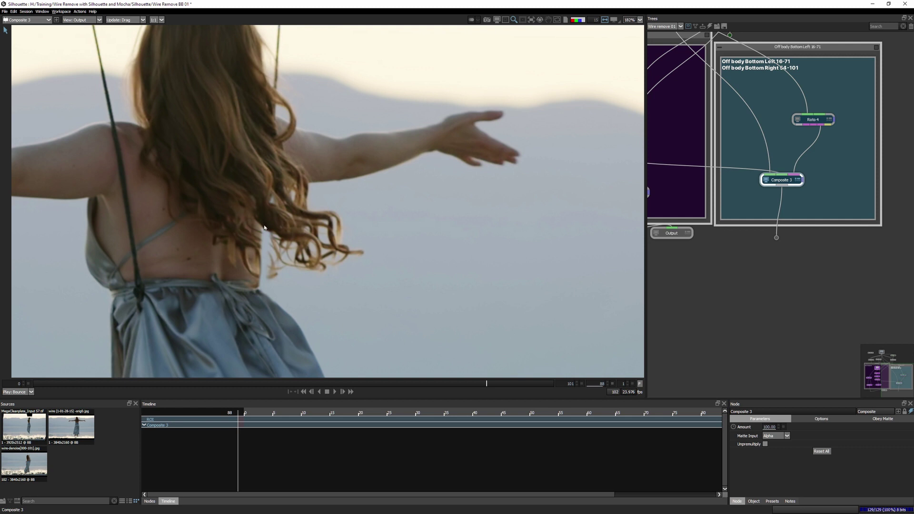
pyautogui.moveTo(510, 387); pyautogui.dragTo(528, 386)
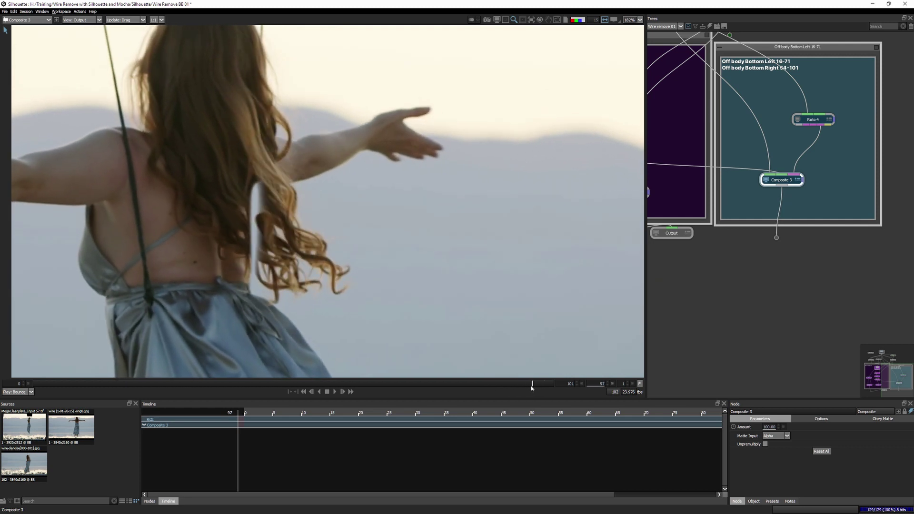
pyautogui.moveTo(529, 387); pyautogui.dragTo(539, 388)
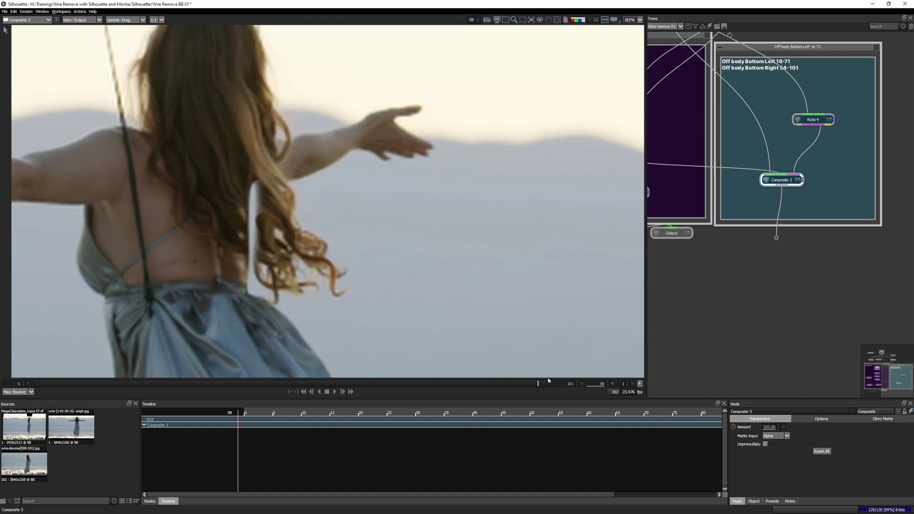
# - Toggle between the original plate and cleaned output at frame 98 to check the wire
pyautogui.moveTo(540, 384); pyautogui.dragTo(543, 386)
pyautogui.press('f')
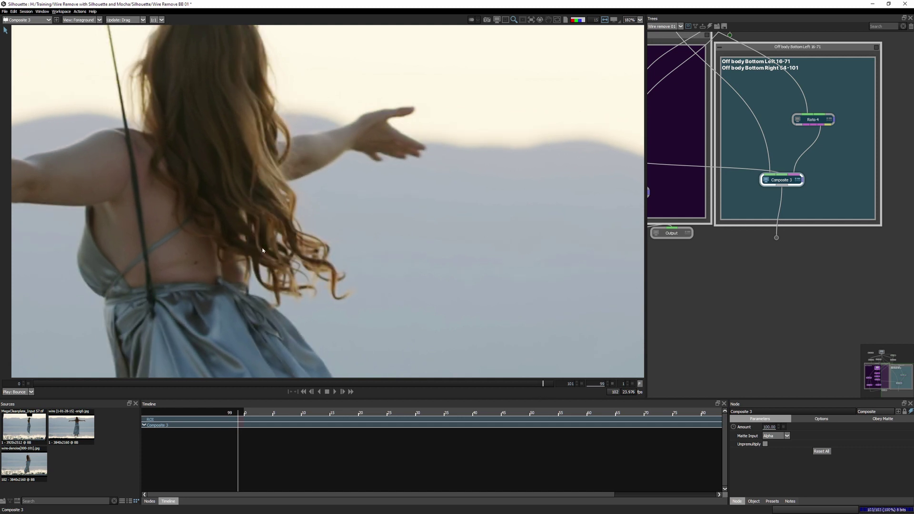
pyautogui.press('o')
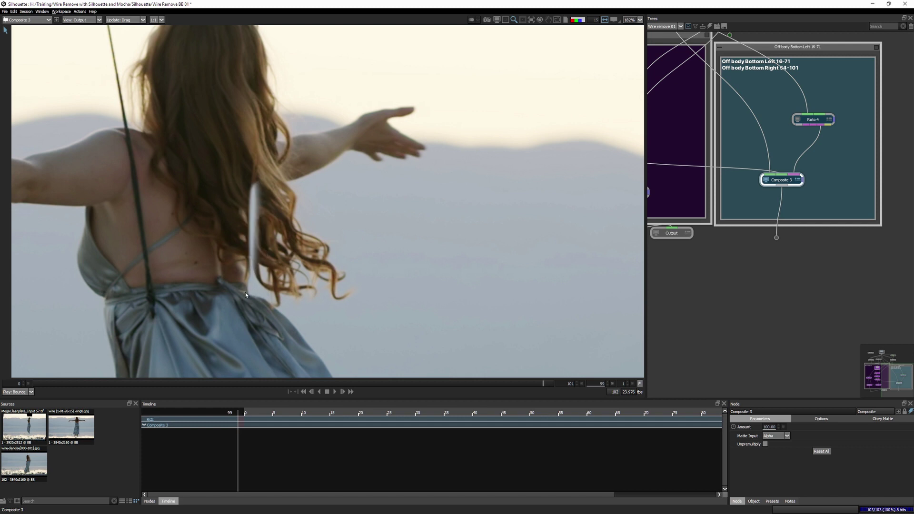
pyautogui.press('f')
pyautogui.press('o')
pyautogui.press('f')
pyautogui.press('o')
pyautogui.press('f')
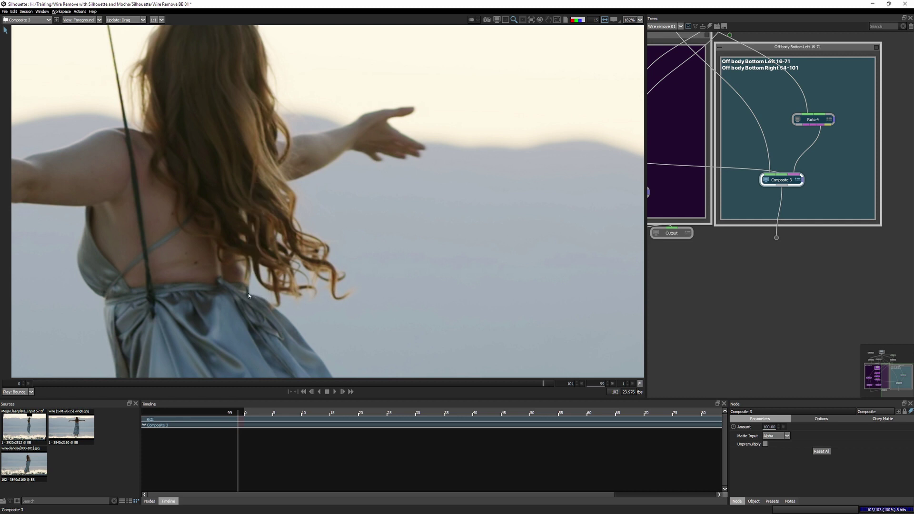
pyautogui.press('o')
pyautogui.press('f')
pyautogui.press('o')
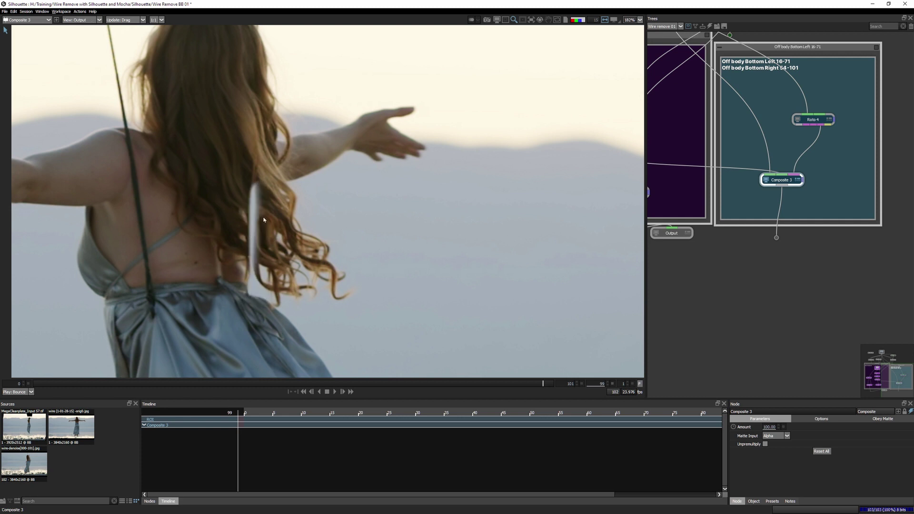
pyautogui.press('f')
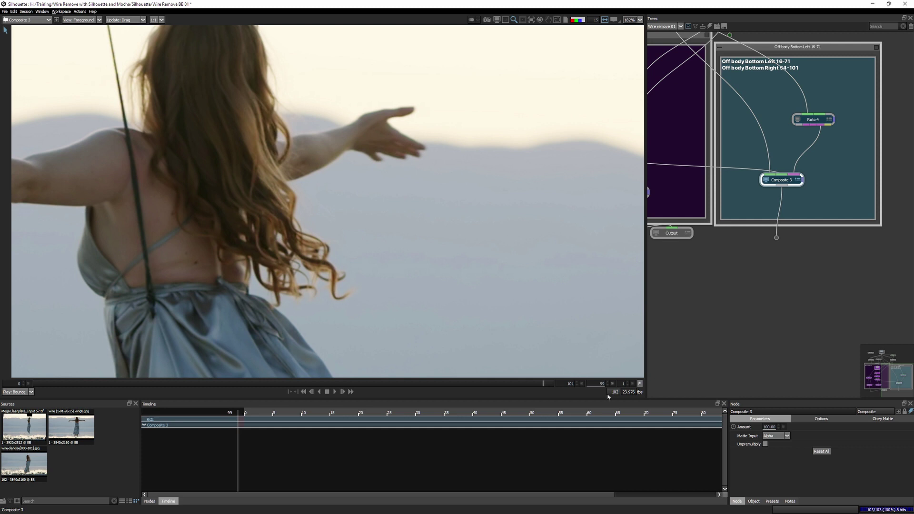
# - Compare output and foreground at frame 90, then bring the Top wire removes group into view
pyautogui.moveTo(544, 385)
pyautogui.mouseDown()
pyautogui.moveTo(497, 384)
pyautogui.moveTo(517, 384)
pyautogui.mouseUp()
pyautogui.press('o')
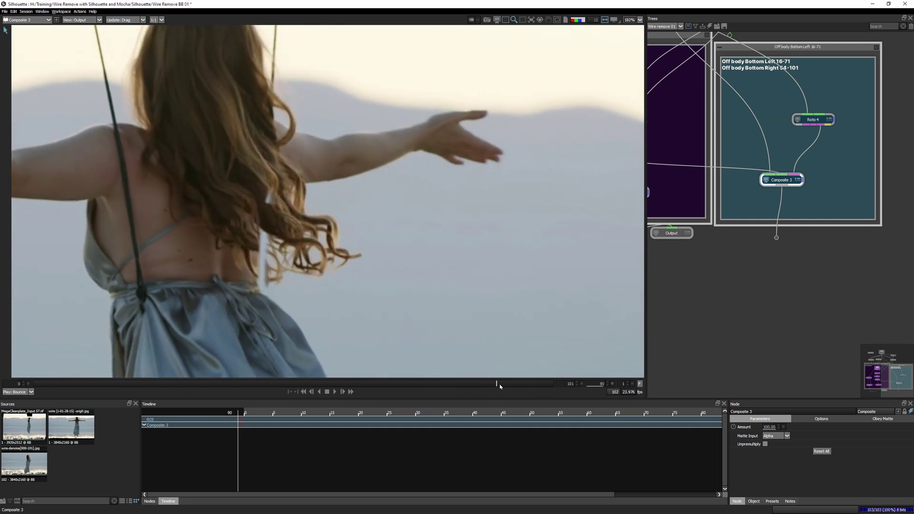
pyautogui.press('f')
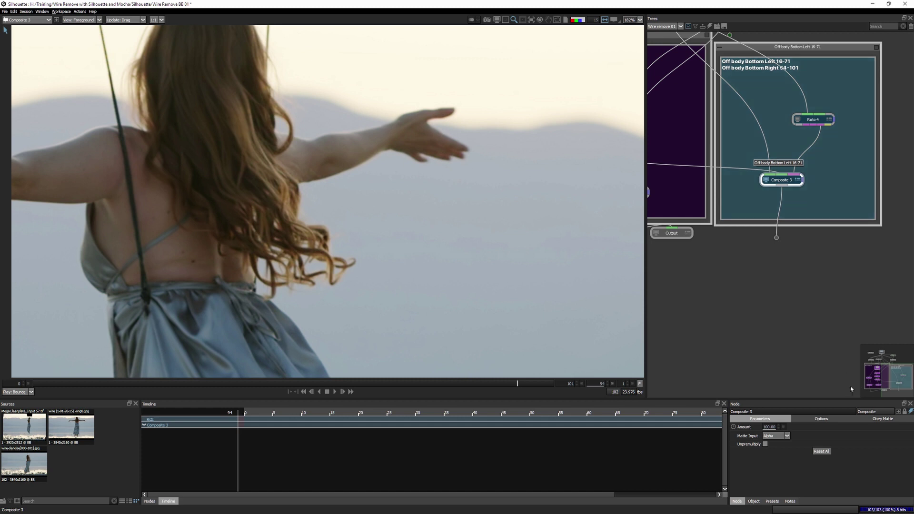
pyautogui.moveTo(901, 377); pyautogui.dragTo(878, 368)
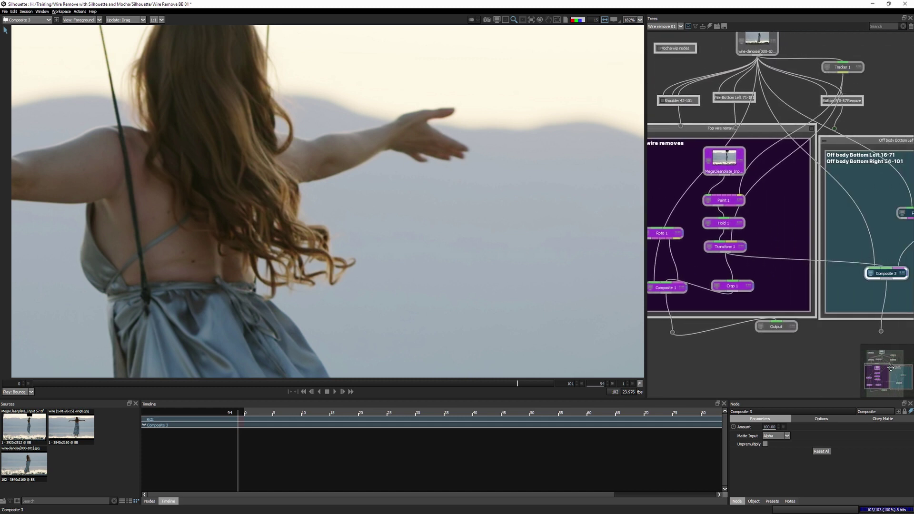
# - Collapse the Top wire removes and Off body Bottom groups and view Shoulder 42-101's output at frame 43
pyautogui.moveTo(892, 367); pyautogui.dragTo(890, 374)
pyautogui.click(676, 173)
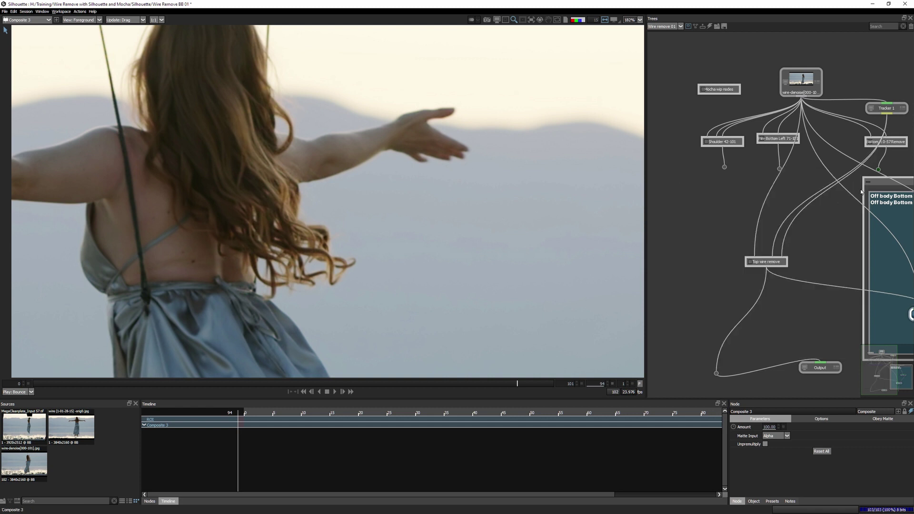
pyautogui.click(866, 181)
pyautogui.moveTo(766, 263)
pyautogui.mouseDown()
pyautogui.moveTo(841, 200)
pyautogui.moveTo(838, 142)
pyautogui.mouseUp()
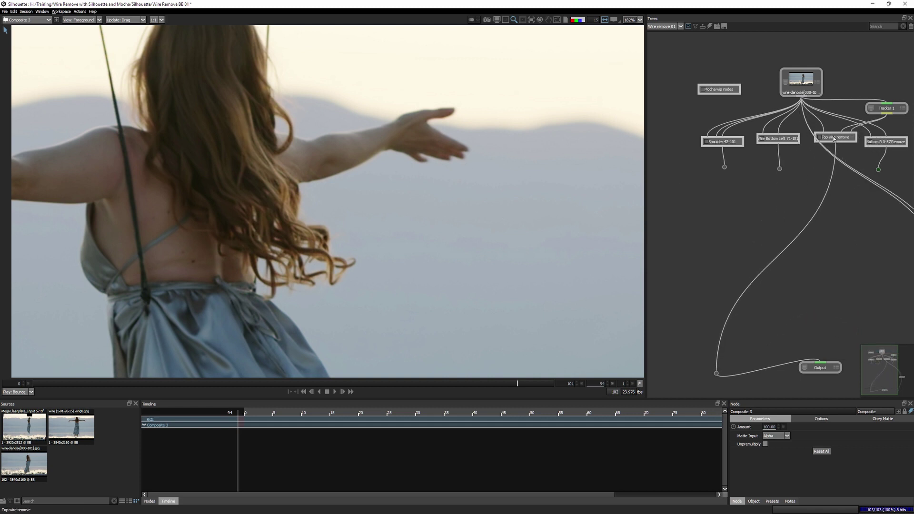
pyautogui.click(725, 167)
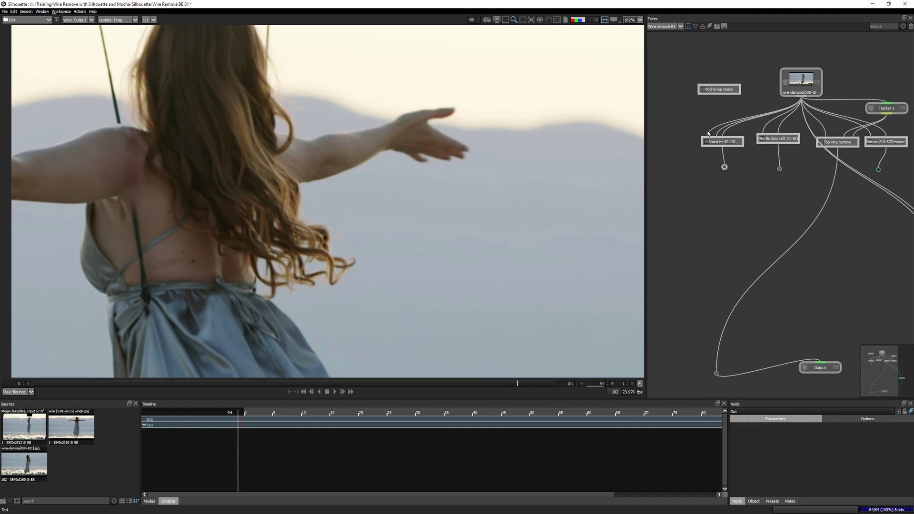
pyautogui.moveTo(68, 383); pyautogui.dragTo(317, 384)
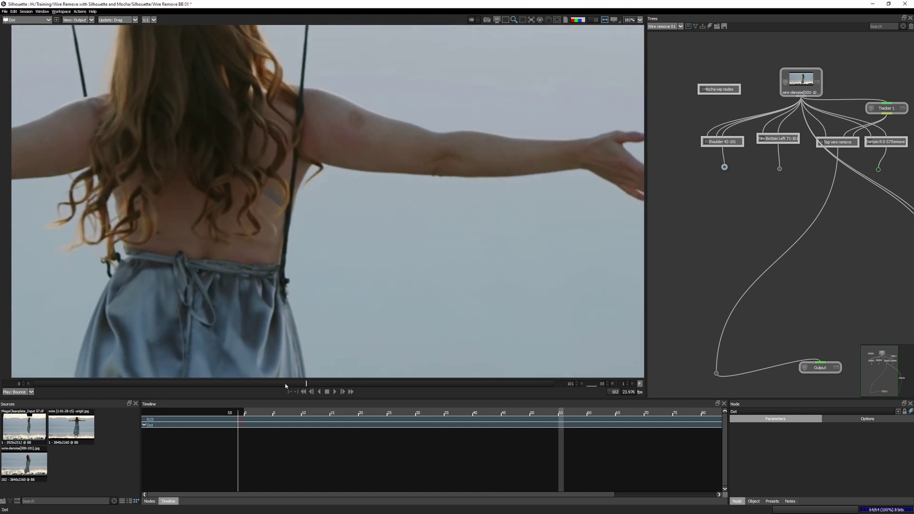
# - Open the Shoulder 42-101 group and select Roto 3 to show its hair shapes near frame 44
pyautogui.moveTo(317, 384); pyautogui.dragTo(270, 384)
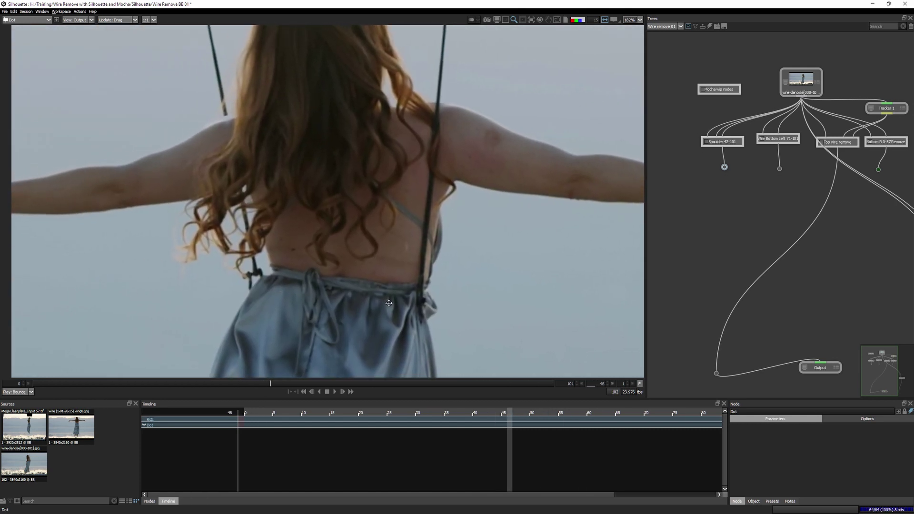
pyautogui.doubleClick(704, 142)
pyautogui.click(748, 179)
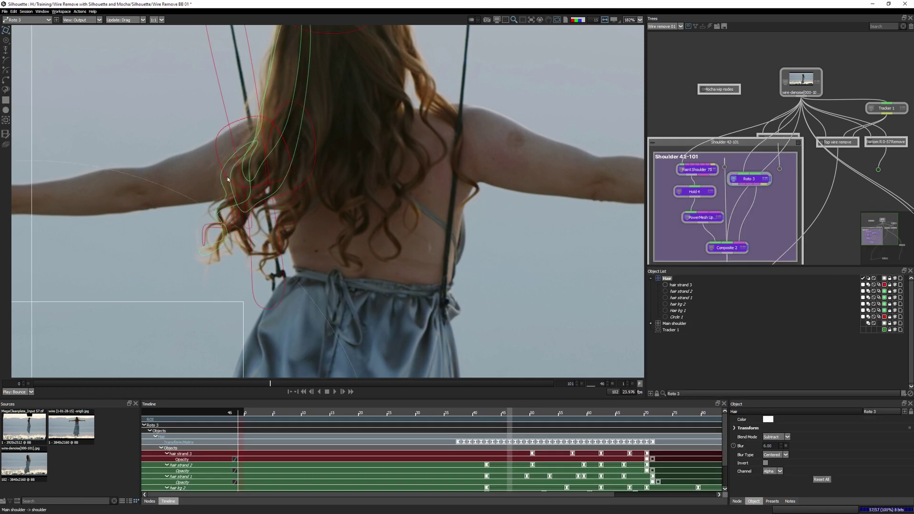
pyautogui.moveTo(275, 384); pyautogui.dragTo(226, 389)
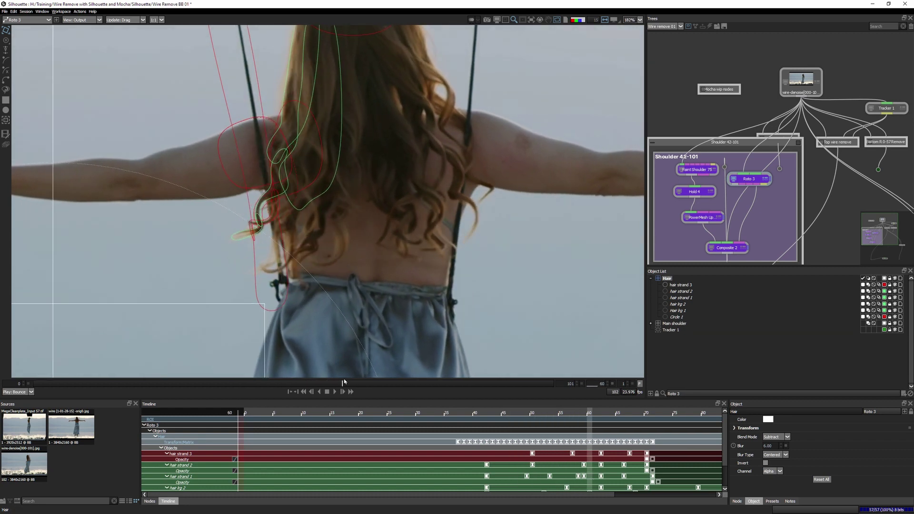
pyautogui.moveTo(225, 390); pyautogui.dragTo(259, 383)
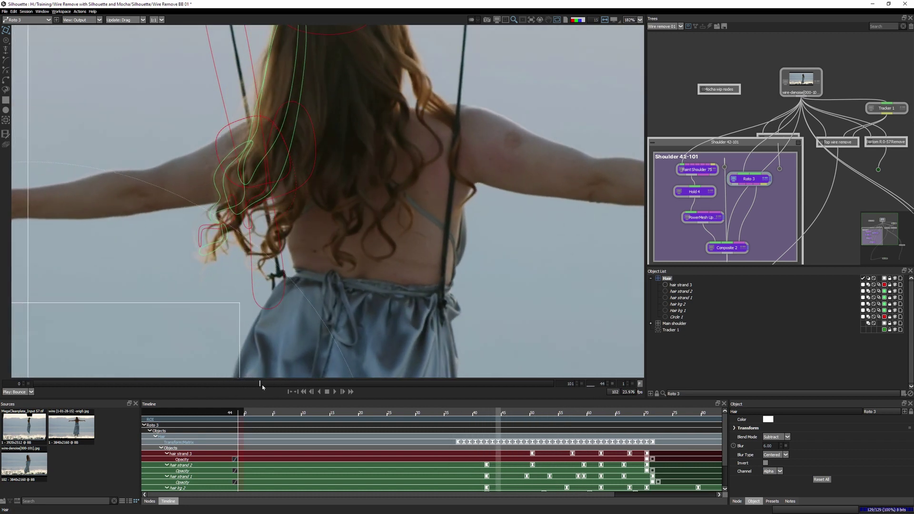
# - Check the Roto 3 hair matte, scrub to frame 72, then deselect and collapse the group
pyautogui.press('a')
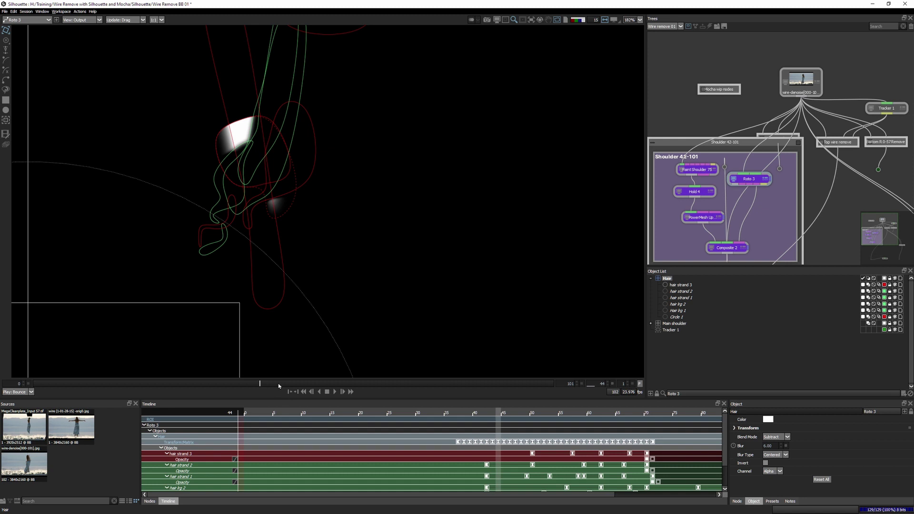
pyautogui.moveTo(265, 387)
pyautogui.mouseDown()
pyautogui.moveTo(196, 391)
pyautogui.moveTo(259, 389)
pyautogui.mouseUp()
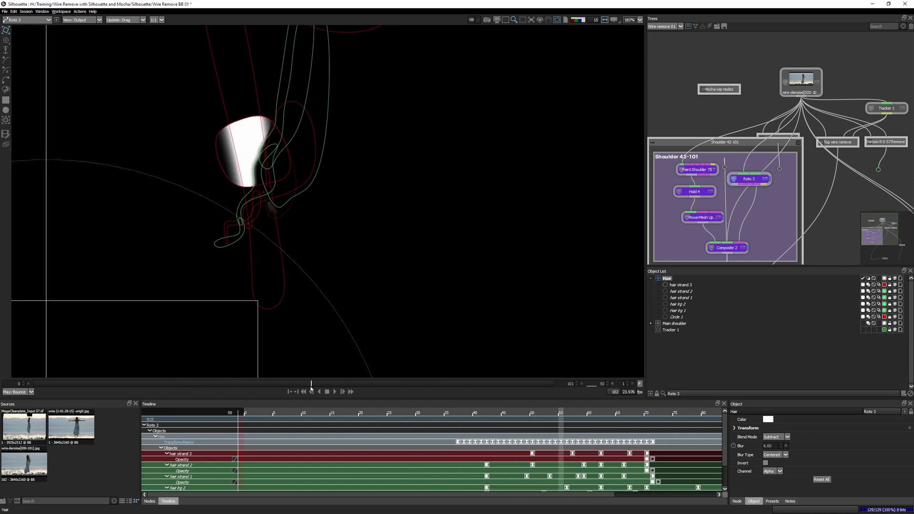
pyautogui.press('a')
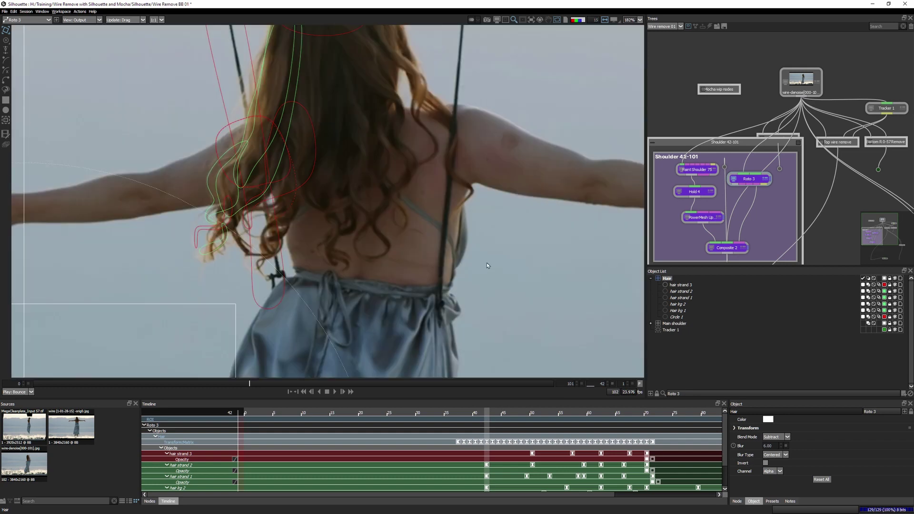
pyautogui.moveTo(259, 389)
pyautogui.mouseDown()
pyautogui.moveTo(422, 386)
pyautogui.moveTo(362, 374)
pyautogui.mouseUp()
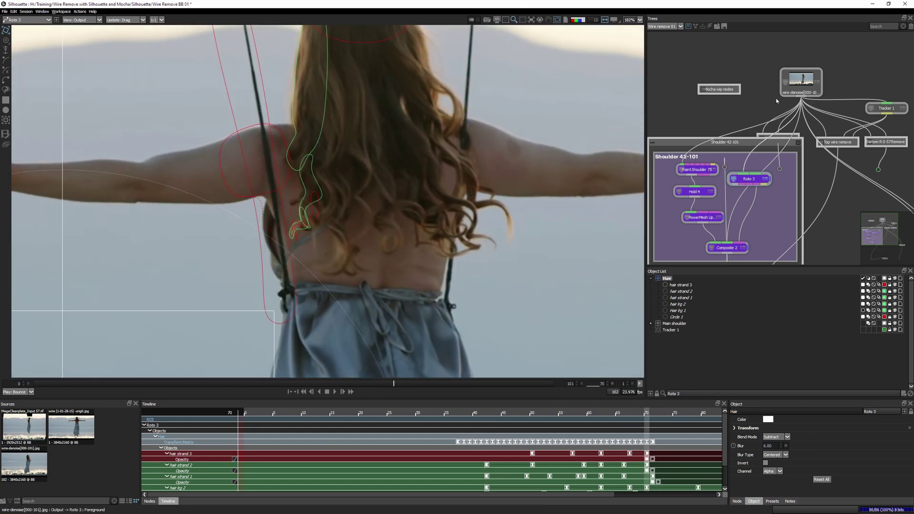
pyautogui.click(651, 140)
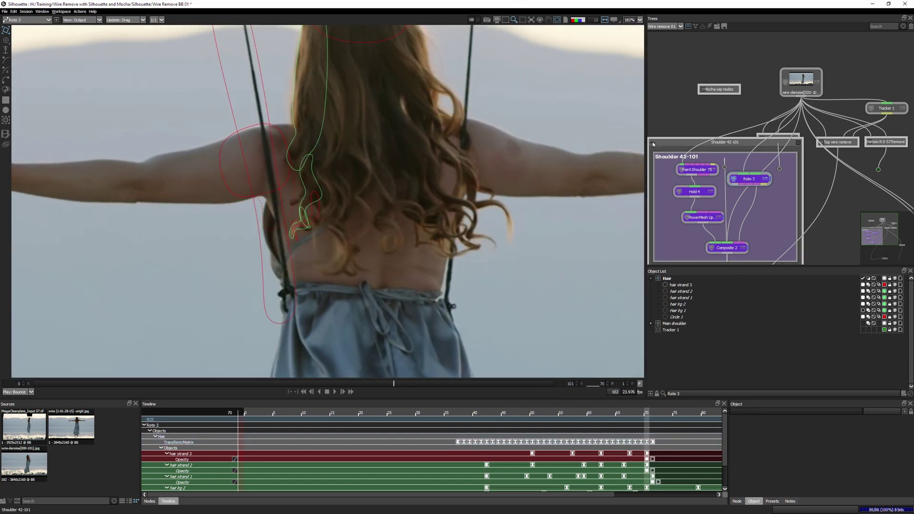
pyautogui.click(798, 142)
pyautogui.moveTo(730, 145); pyautogui.dragTo(715, 139)
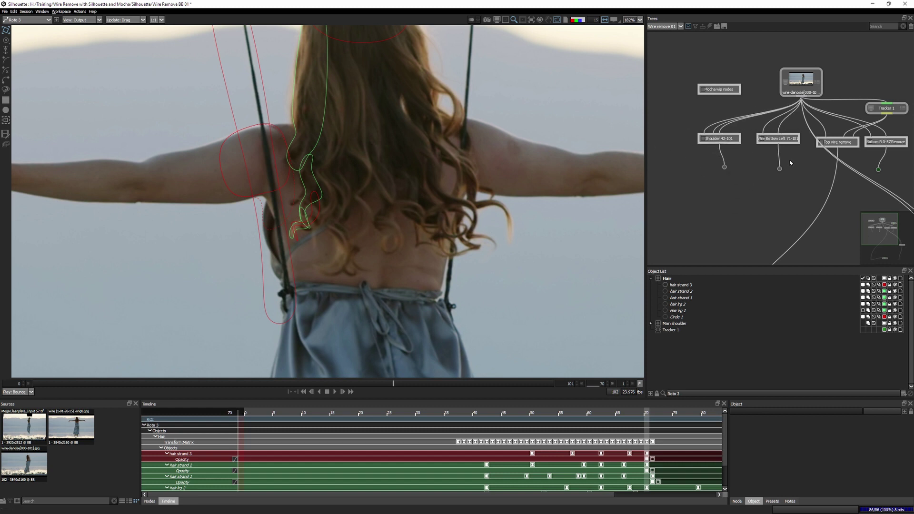
# - View the Off body Bottom Left branch output and scrub back to frame 56
pyautogui.moveTo(786, 179); pyautogui.dragTo(688, 190)
pyautogui.click(846, 240)
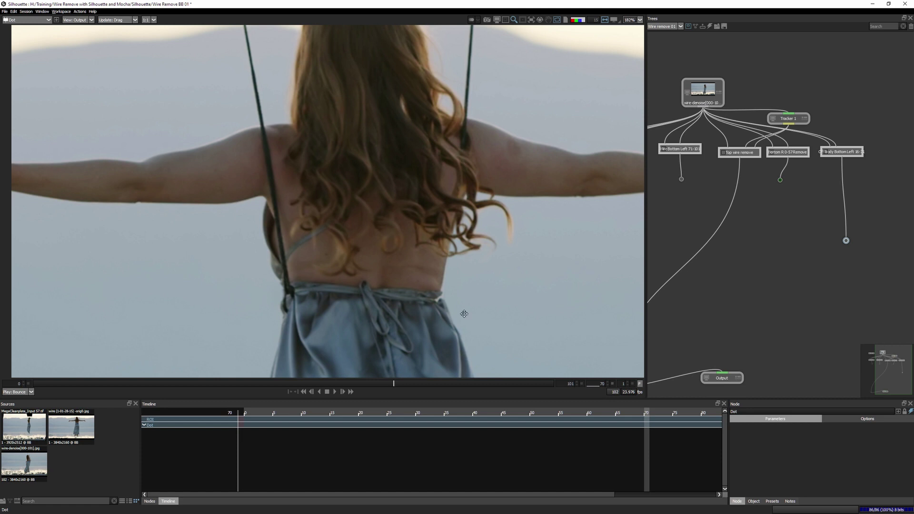
pyautogui.moveTo(381, 383); pyautogui.dragTo(319, 389)
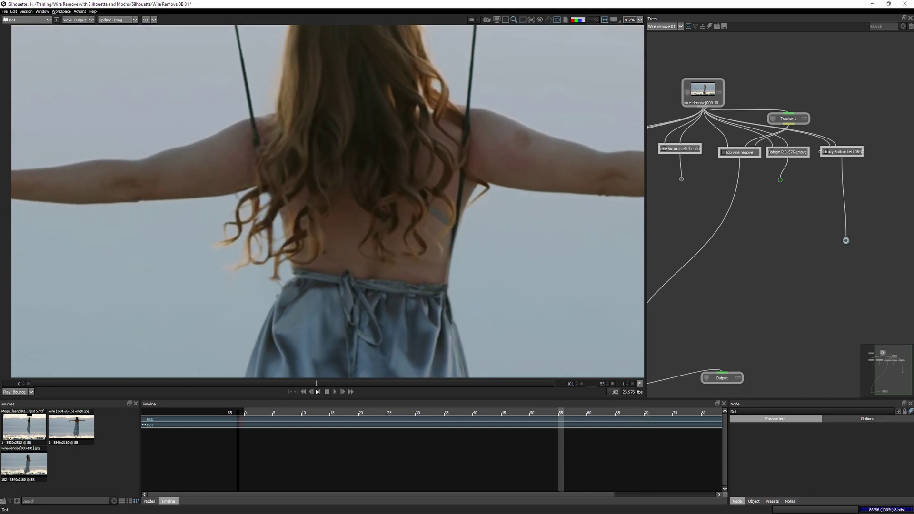
pyautogui.click(311, 392)
pyautogui.click(311, 391)
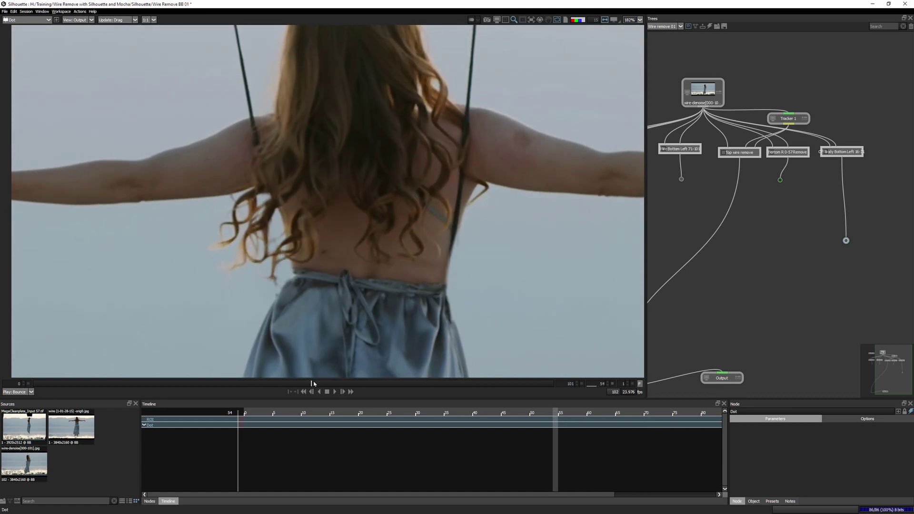
# - Set the playback range to start at frame 50 and scrub forward to around frame 91
pyautogui.moveTo(306, 386); pyautogui.dragTo(290, 387)
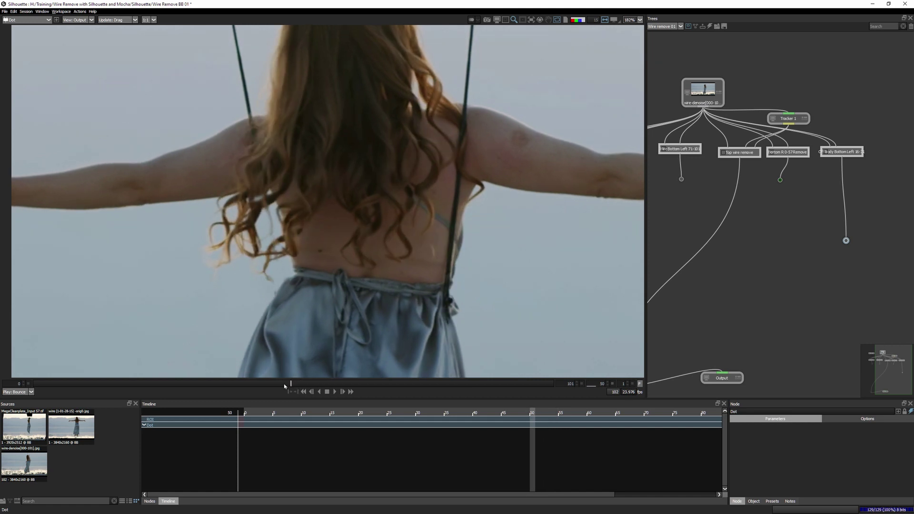
pyautogui.press('i')
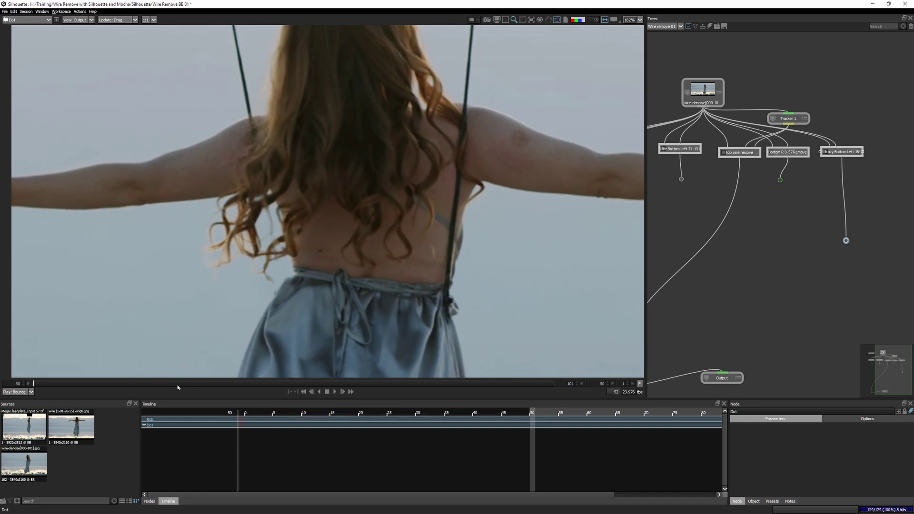
pyautogui.moveTo(178, 387); pyautogui.dragTo(135, 382)
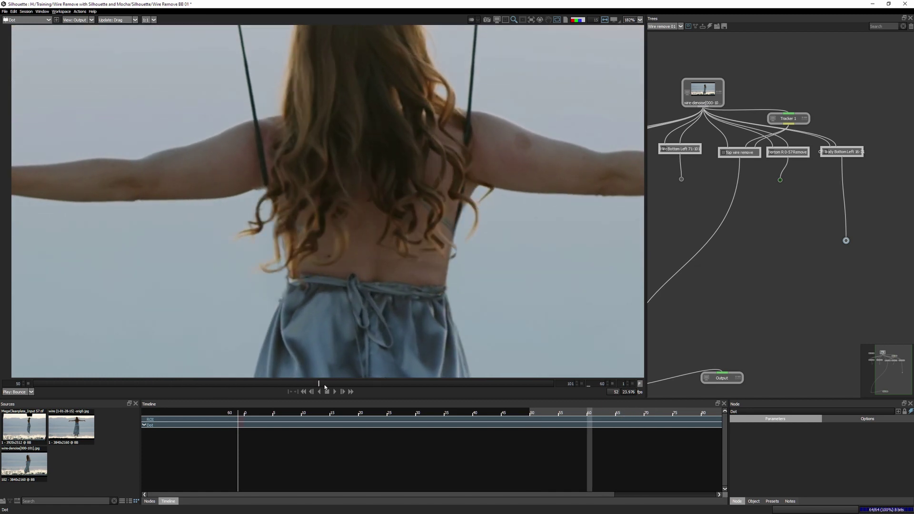
pyautogui.moveTo(325, 388)
pyautogui.mouseDown()
pyautogui.moveTo(473, 384)
pyautogui.moveTo(452, 383)
pyautogui.mouseUp()
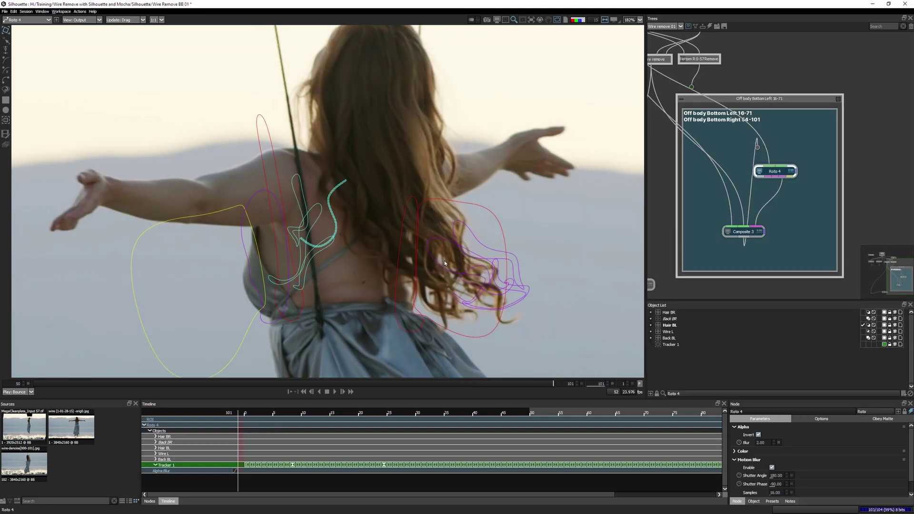
# - Hide two of the other roto shapes and inspect frames 92–93
pyautogui.click(895, 325)
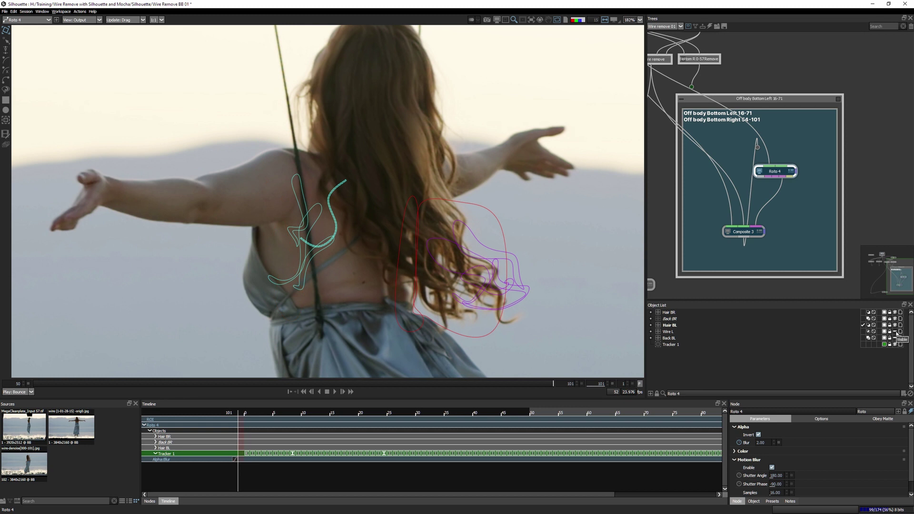
pyautogui.click(895, 331)
pyautogui.moveTo(507, 382)
pyautogui.mouseDown()
pyautogui.moveTo(413, 384)
pyautogui.moveTo(451, 385)
pyautogui.mouseUp()
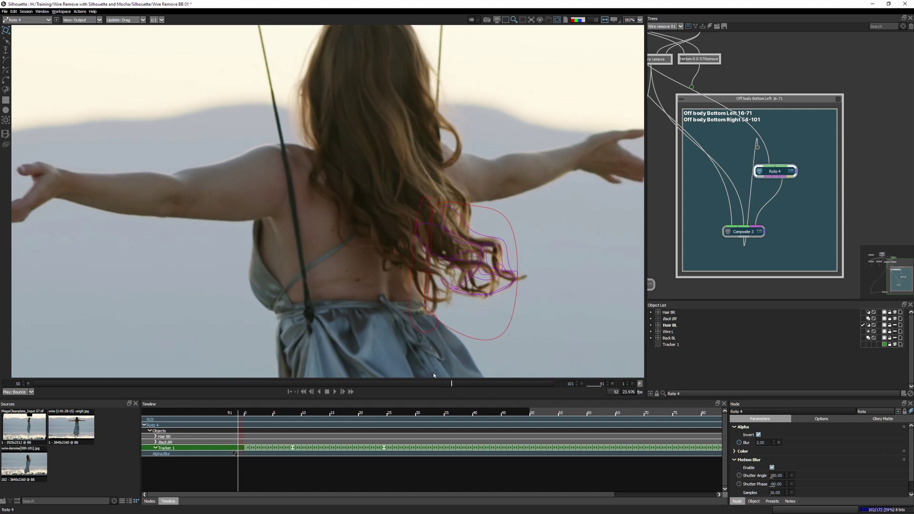
pyautogui.scroll(2, 446, 296)
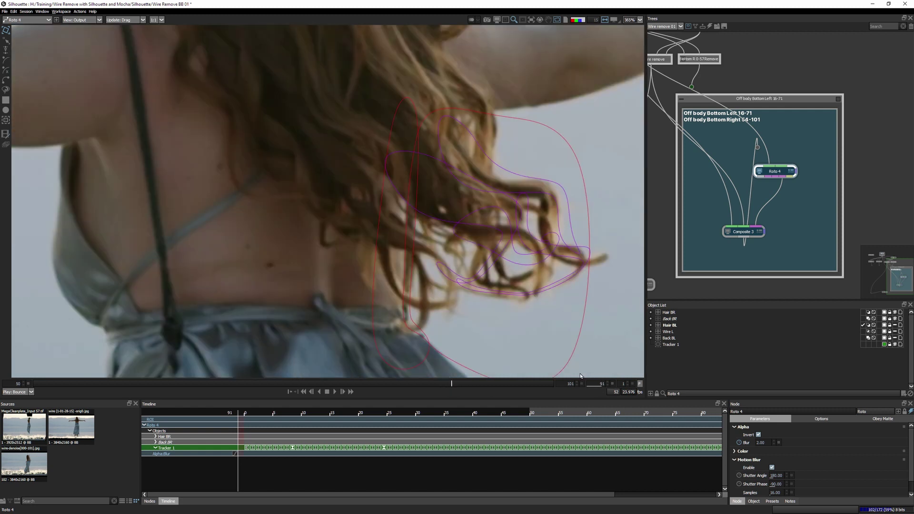
pyautogui.moveTo(450, 383)
pyautogui.mouseDown()
pyautogui.moveTo(481, 384)
pyautogui.moveTo(471, 383)
pyautogui.mouseUp()
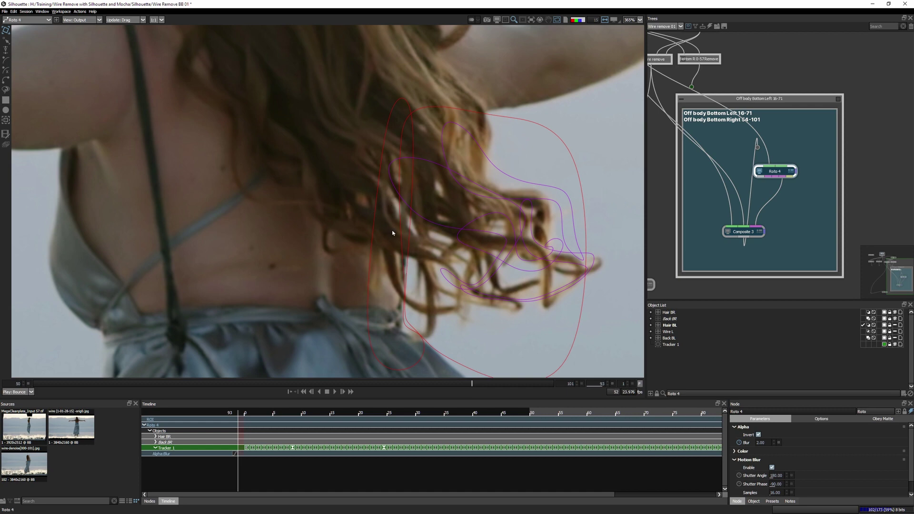
# - Scrub between frames 93 and 100 to check the right-hand hair
pyautogui.moveTo(475, 384); pyautogui.dragTo(491, 384)
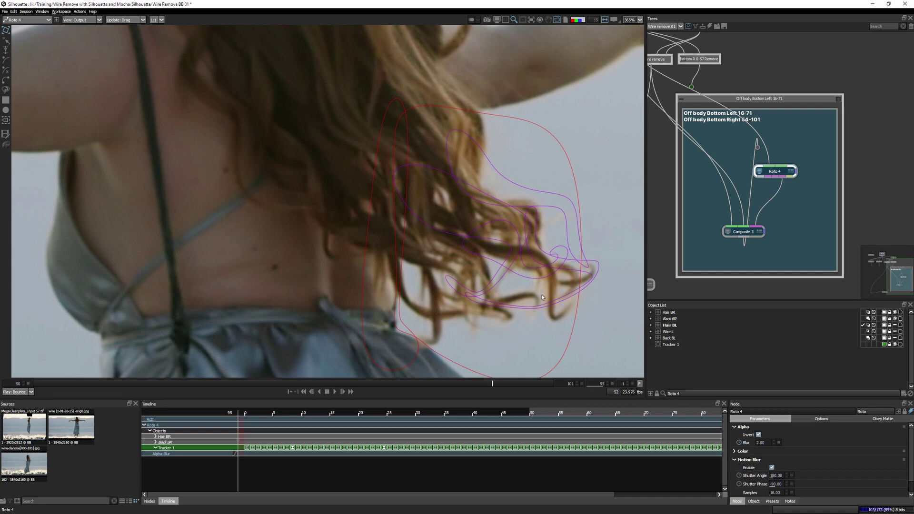
pyautogui.moveTo(502, 384); pyautogui.dragTo(543, 384)
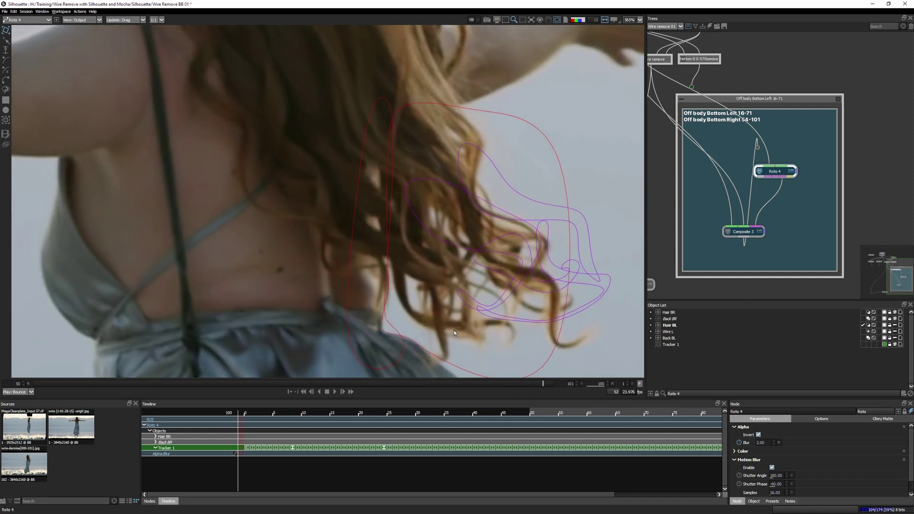
pyautogui.moveTo(547, 387); pyautogui.dragTo(492, 384)
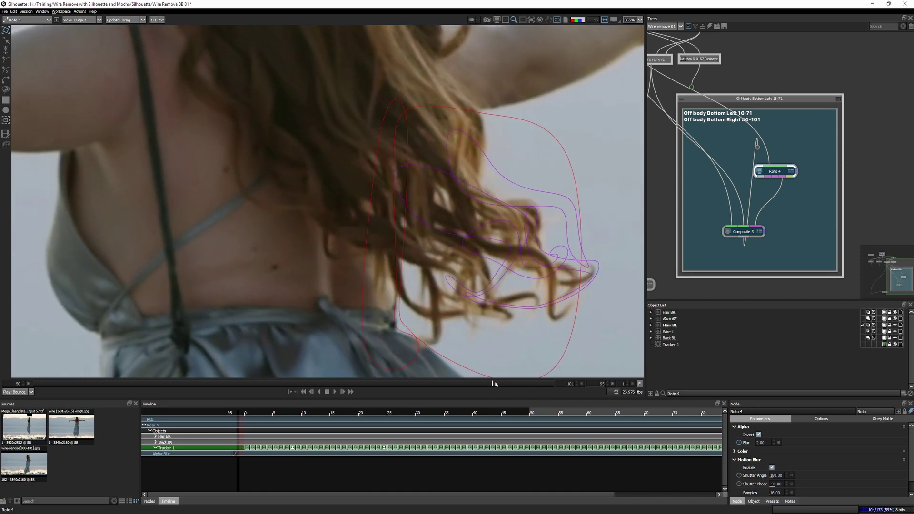
pyautogui.moveTo(493, 383); pyautogui.dragTo(469, 383)
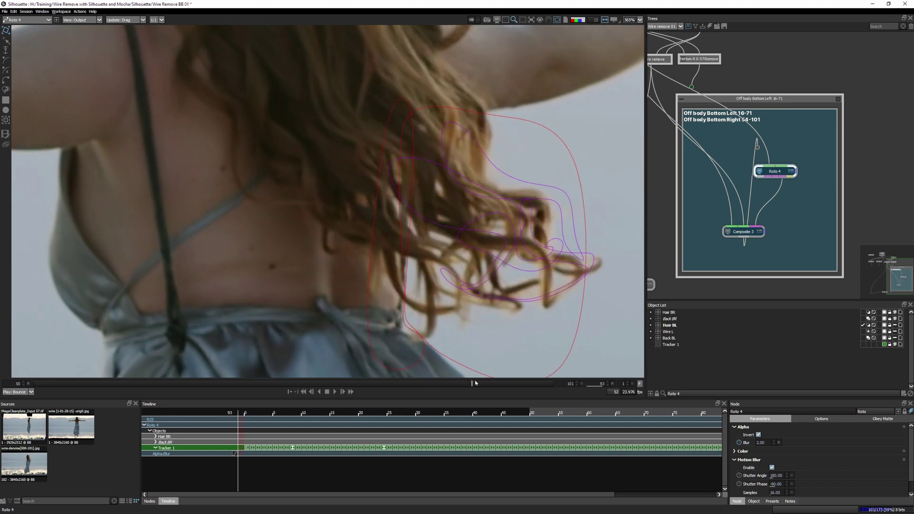
pyautogui.moveTo(475, 384); pyautogui.dragTo(481, 384)
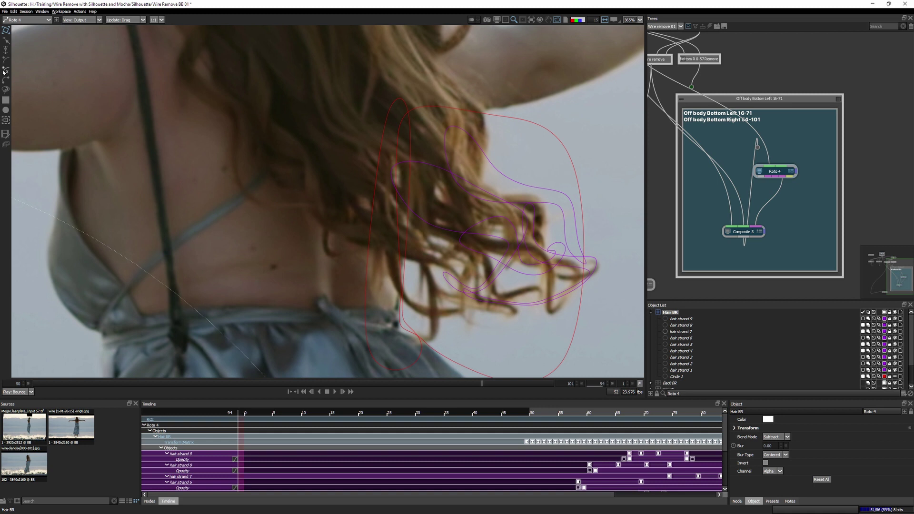
# - Draw a closed X-Spline shape around the large hair clump on the right
pyautogui.click(443, 320)
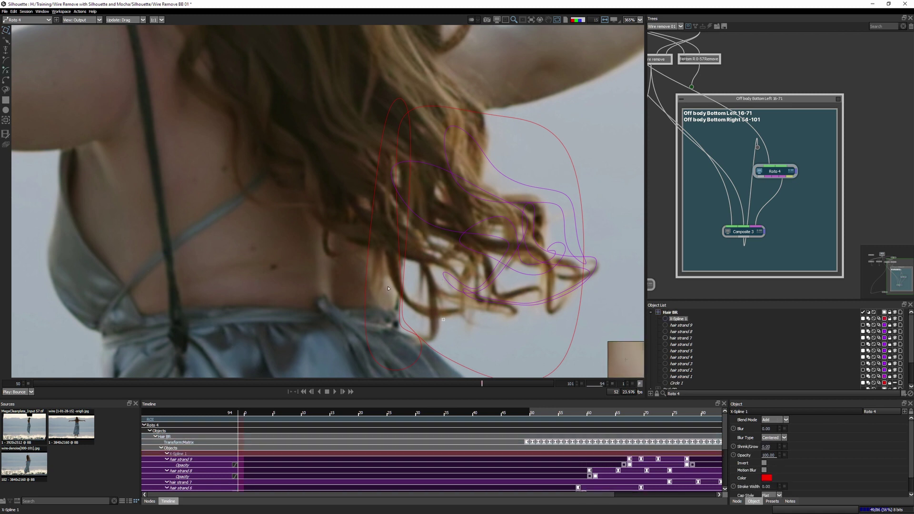
pyautogui.click(325, 192)
pyautogui.click(352, 80)
pyautogui.click(585, 89)
pyautogui.click(543, 330)
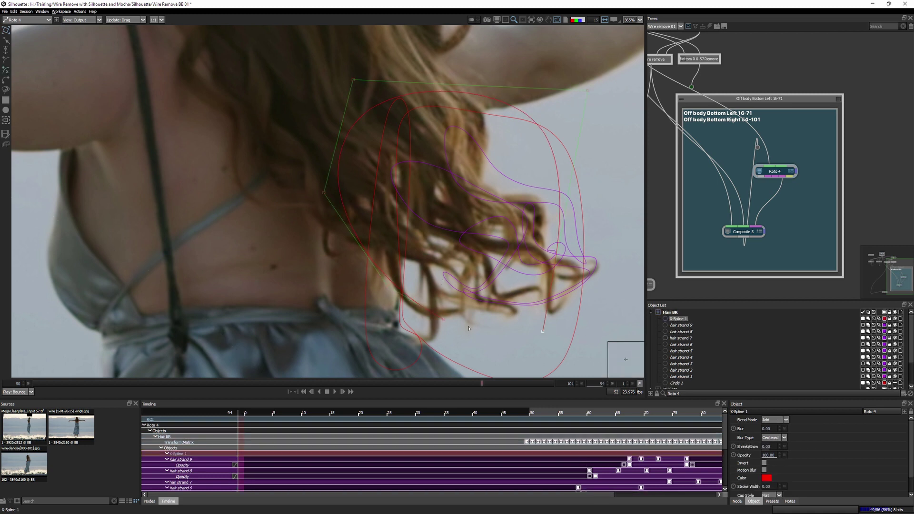
pyautogui.click(437, 326)
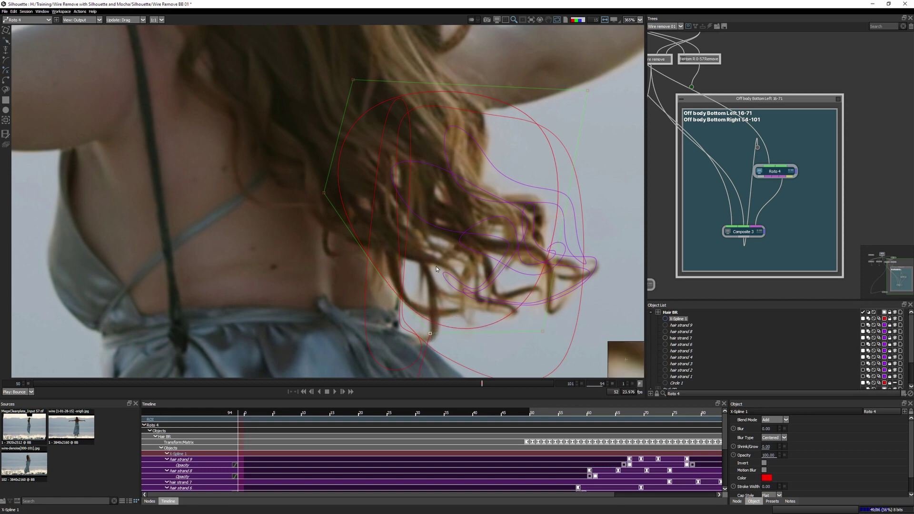
# - Check the new shape's alpha matte and rename it 'Big hair stop frame 91'
pyautogui.press('a')
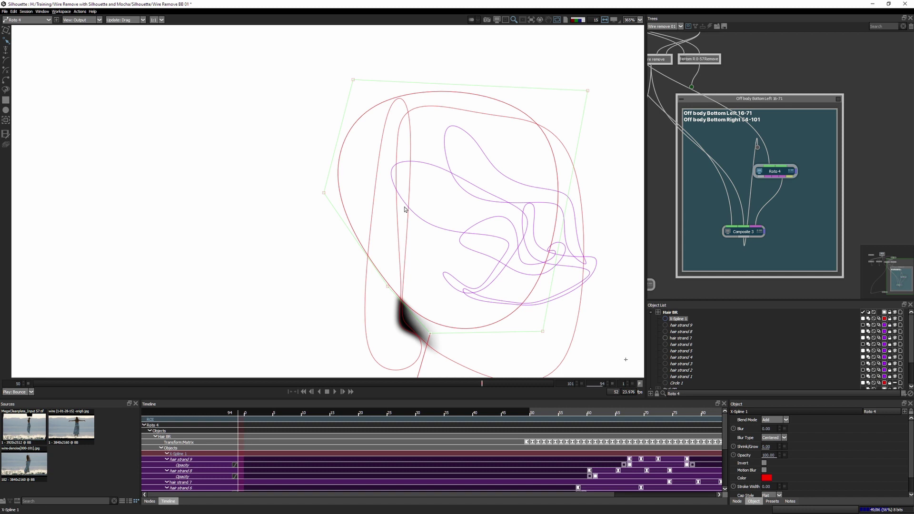
pyautogui.press('a')
pyautogui.press('a')
pyautogui.write('Big hair ')
pyautogui.write('stop frame ')
pyautogui.write('91')
pyautogui.press('Return')
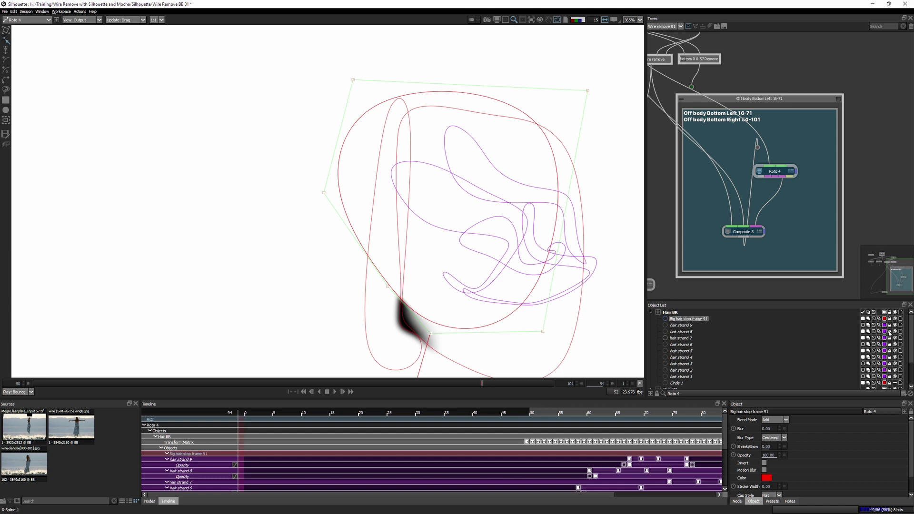
# - Keyframe the shape's opacity to 0 at frame 93 and 100 at frame 94
pyautogui.click(863, 319)
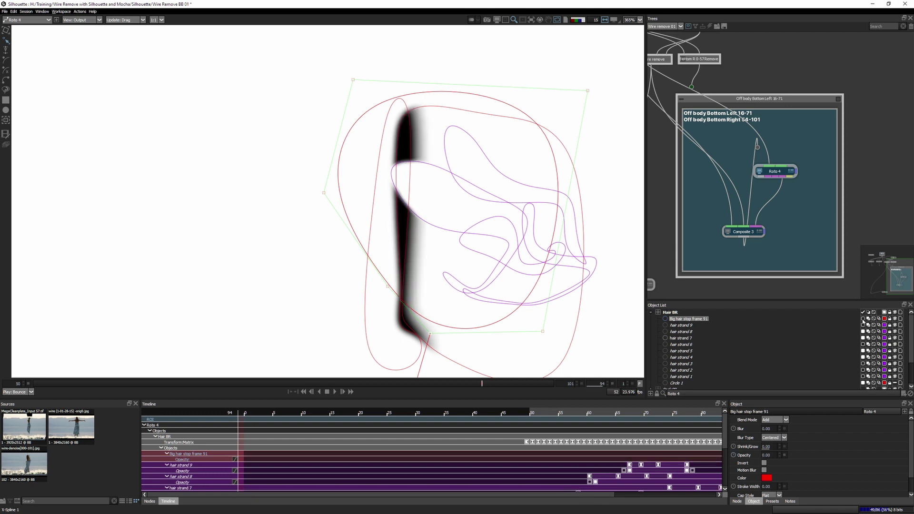
pyautogui.click(863, 321)
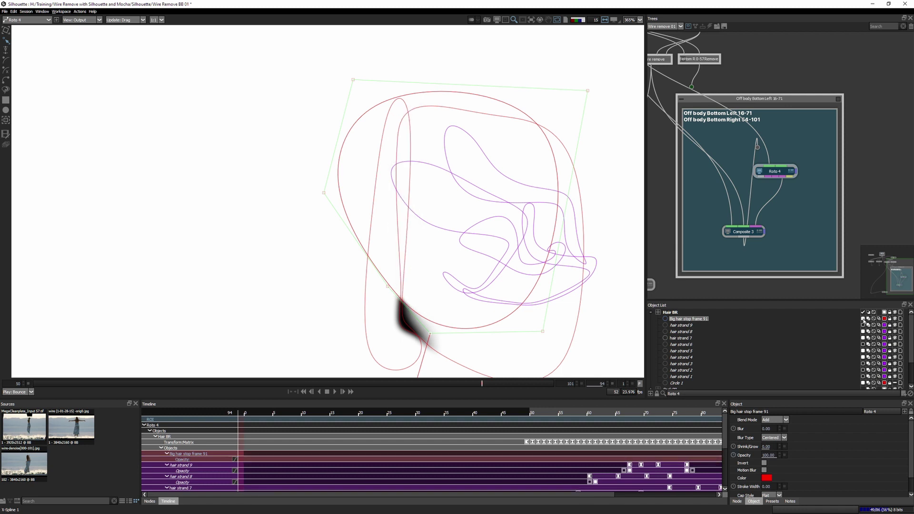
pyautogui.press('Left')
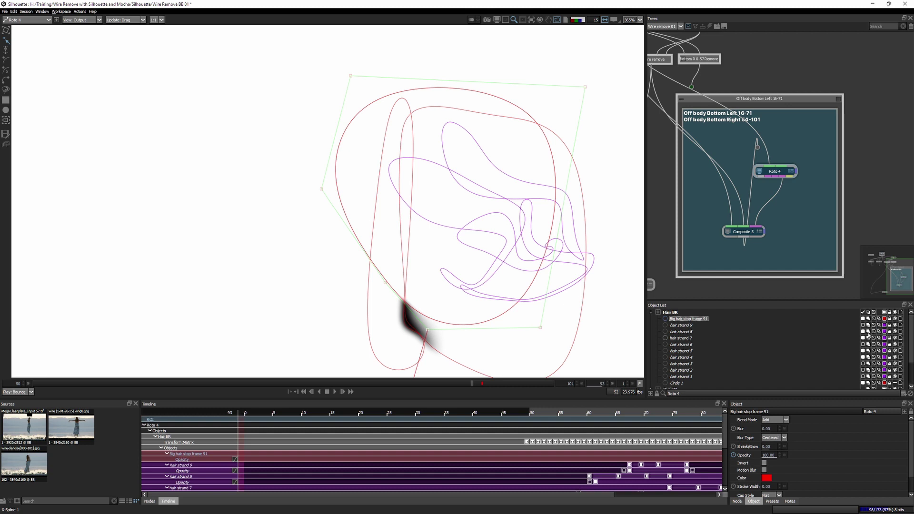
pyautogui.click(864, 321)
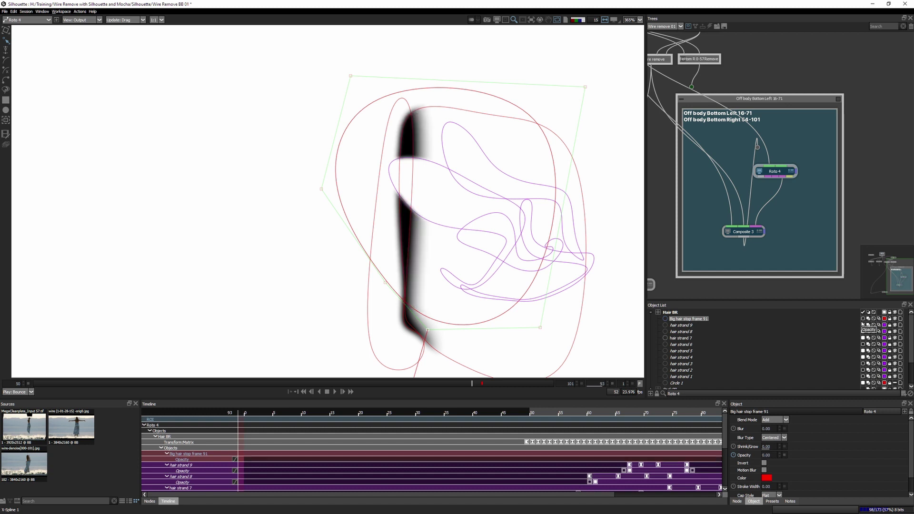
# - Return to frame 94 and rename the shape 'Big hair stop frame 94'
pyautogui.click(482, 384)
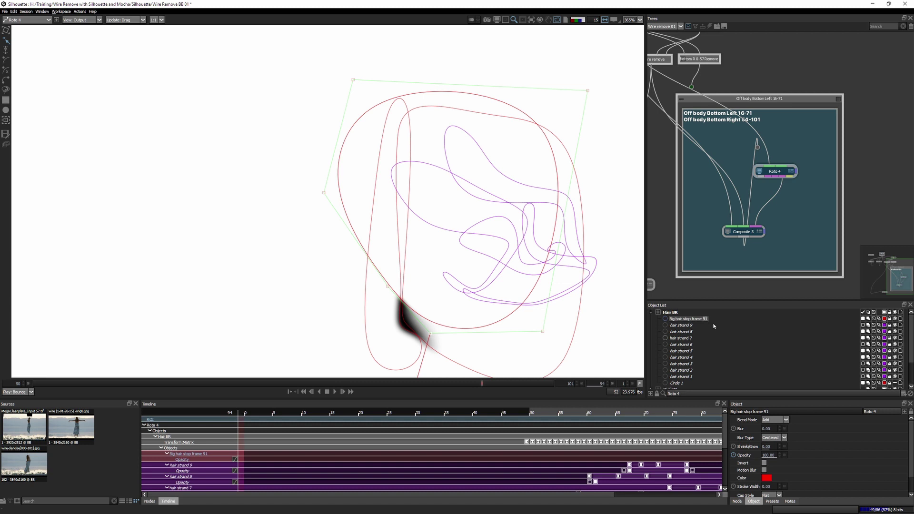
pyautogui.write('4')
pyautogui.press('Return')
pyautogui.click(478, 385)
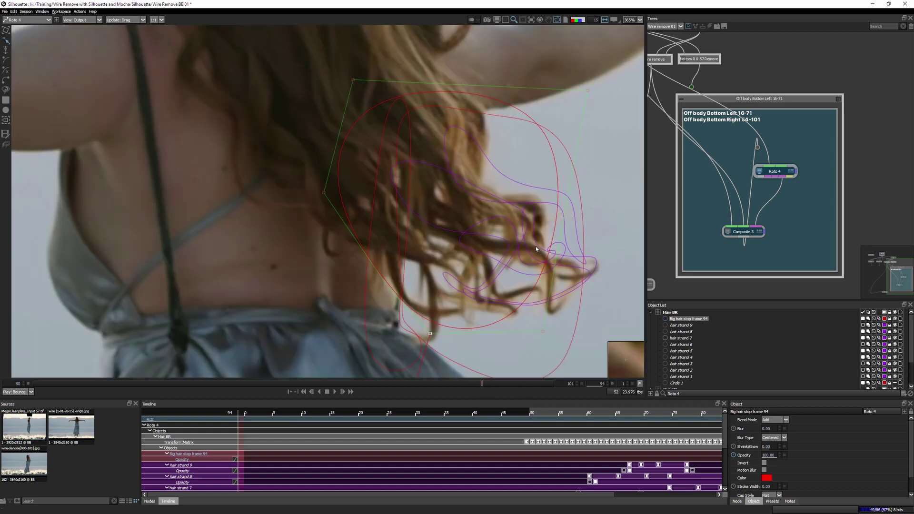
pyautogui.click(525, 386)
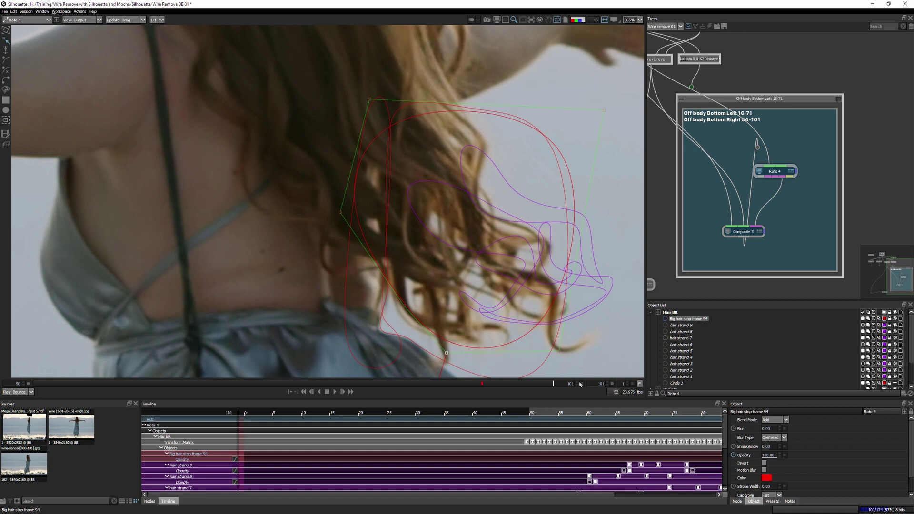
pyautogui.moveTo(341, 214); pyautogui.dragTo(309, 272)
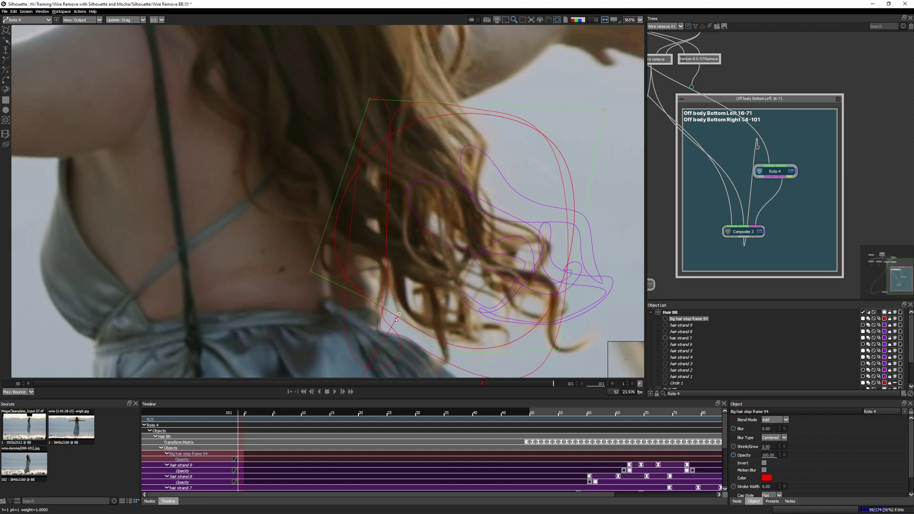
pyautogui.moveTo(549, 386); pyautogui.dragTo(513, 385)
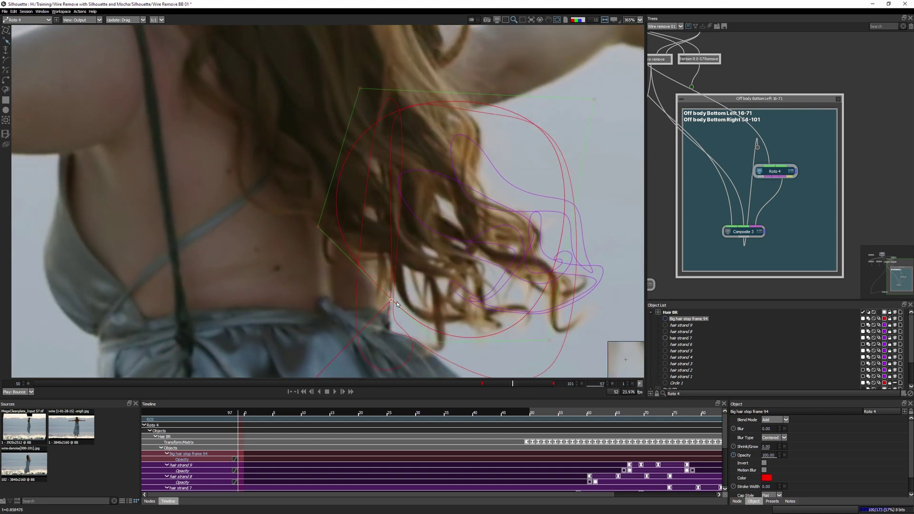
pyautogui.click(460, 383)
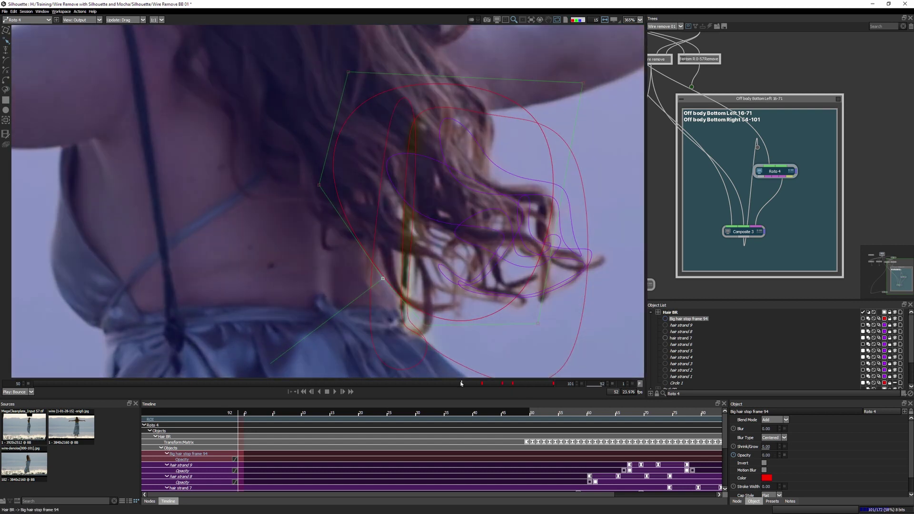
pyautogui.press('a')
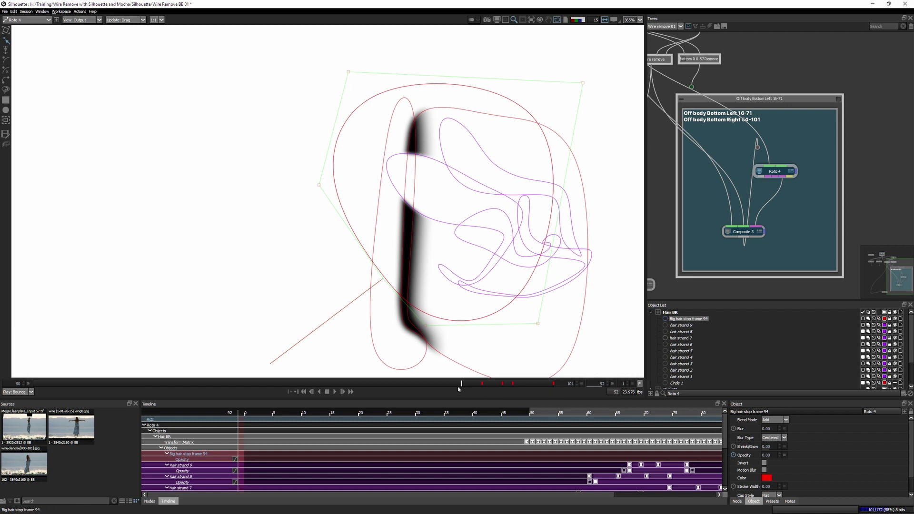
pyautogui.moveTo(461, 383); pyautogui.dragTo(553, 387)
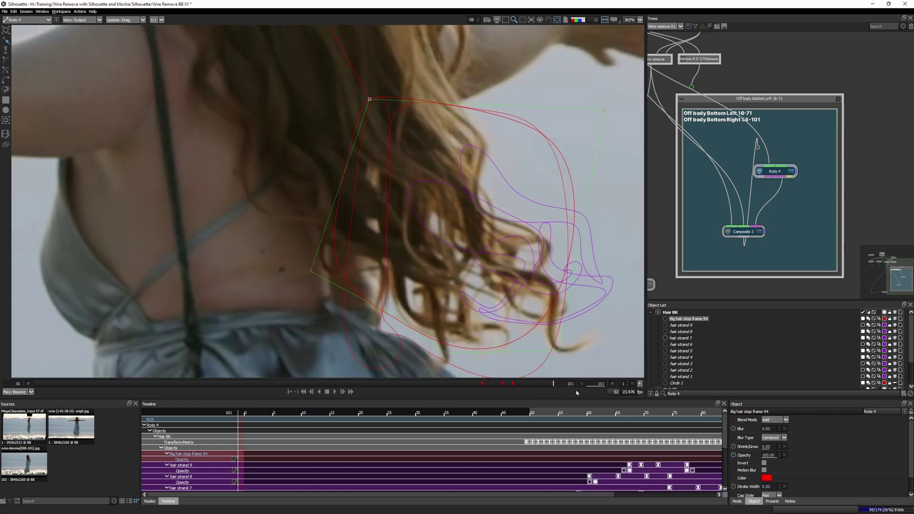
pyautogui.moveTo(553, 384); pyautogui.dragTo(512, 383)
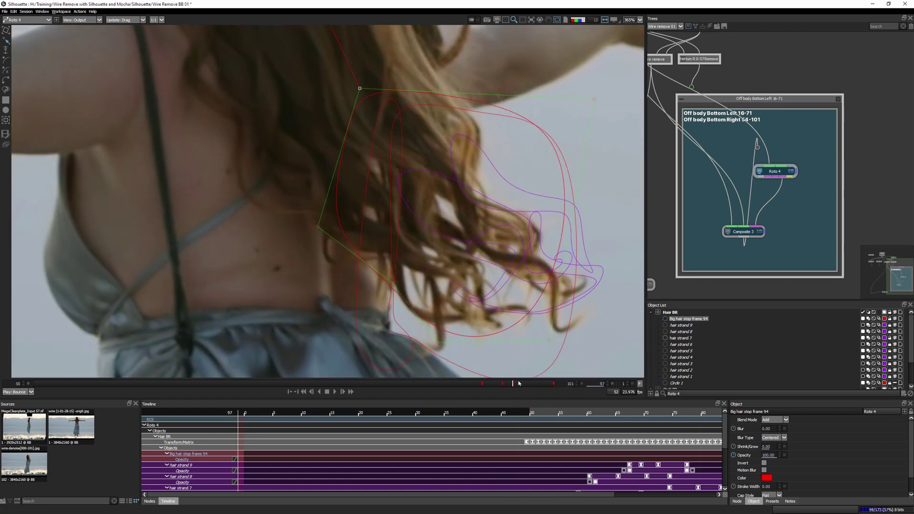
pyautogui.click(553, 383)
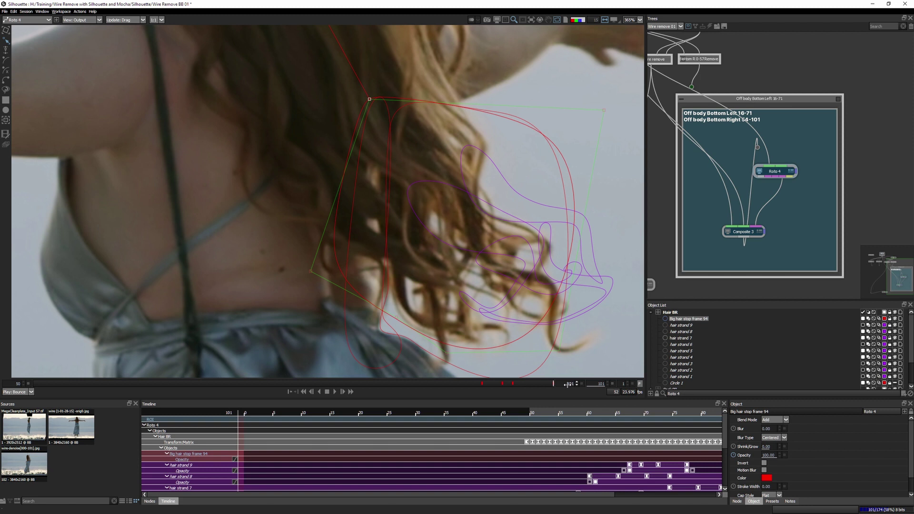
# - View Composite 3, play it back and scrub forward to frame 92
pyautogui.click(736, 232)
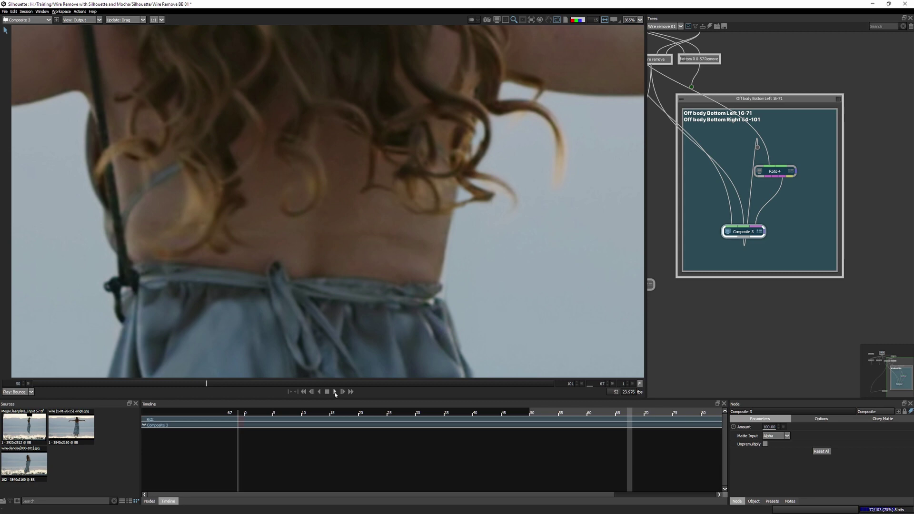
pyautogui.click(335, 391)
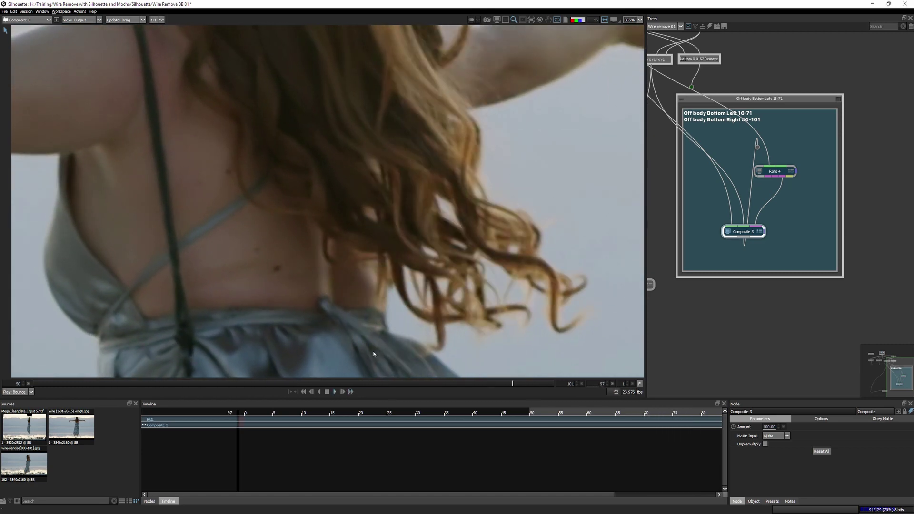
pyautogui.moveTo(395, 386); pyautogui.dragTo(462, 385)
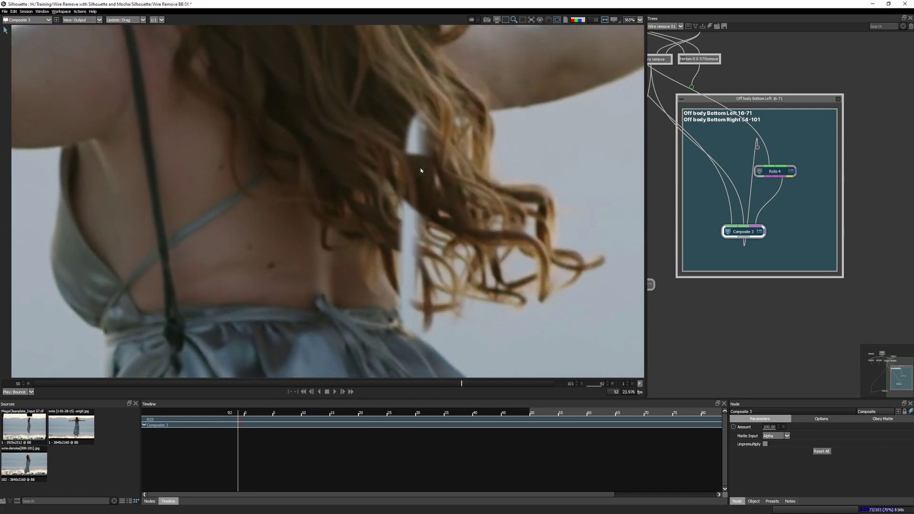
# - Flick the viewer between composite output and foreground around the wire
pyautogui.press('1')
pyautogui.press('3')
pyautogui.press('1')
pyautogui.press('3')
pyautogui.press('1')
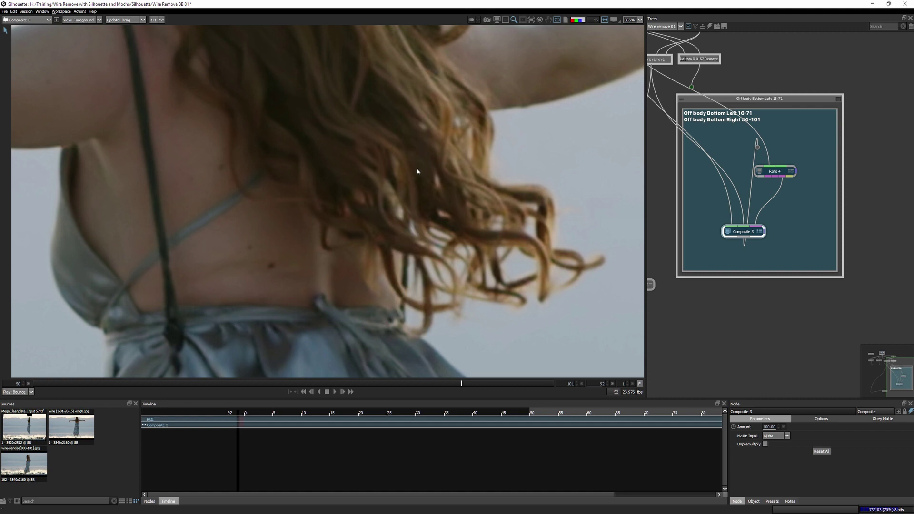
pyautogui.press('3')
pyautogui.press('1')
pyautogui.press('3')
pyautogui.press('1')
pyautogui.press('3')
pyautogui.press('1')
pyautogui.press('3')
pyautogui.press('1')
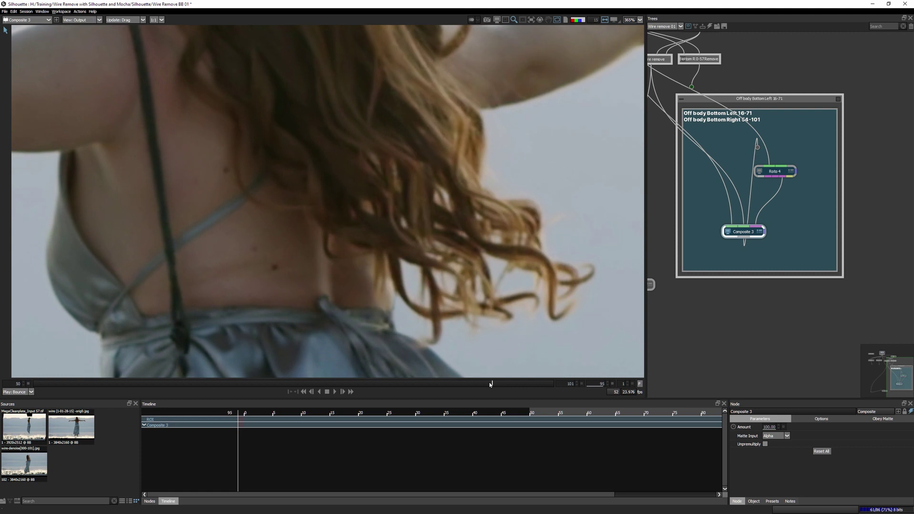
pyautogui.press('3')
# - Check the foreground back through frames 90, 86 and 80, then move Roto 4 up-right and view it
pyautogui.moveTo(463, 386)
pyautogui.mouseDown()
pyautogui.moveTo(481, 383)
pyautogui.moveTo(435, 383)
pyautogui.moveTo(443, 389)
pyautogui.mouseUp()
pyautogui.press('1')
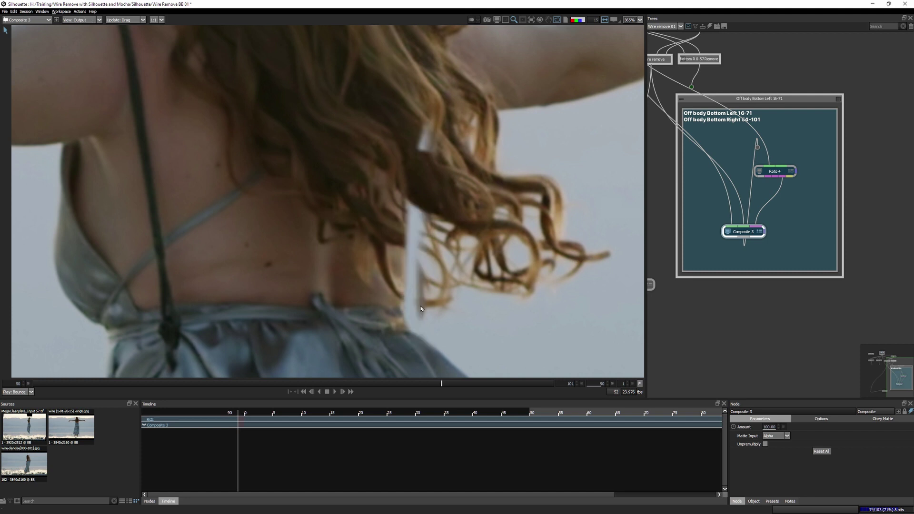
pyautogui.moveTo(410, 384); pyautogui.dragTo(360, 384)
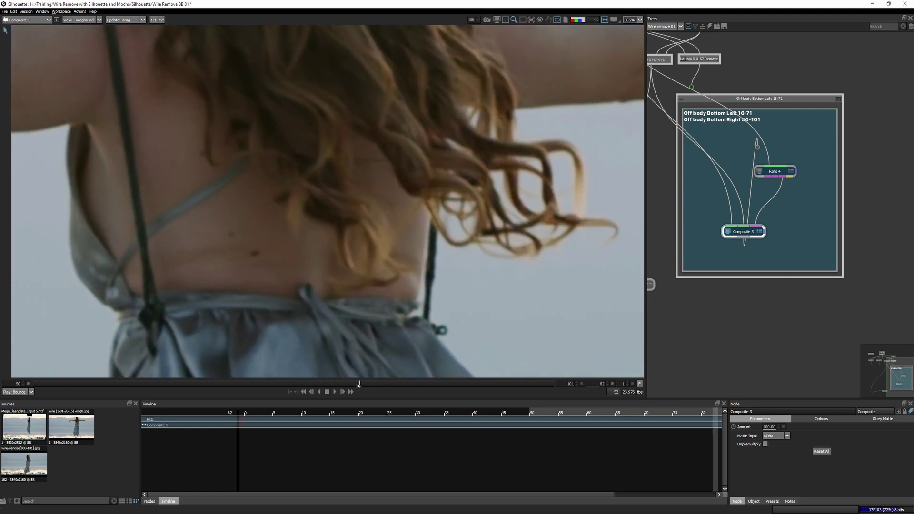
pyautogui.moveTo(360, 383); pyautogui.dragTo(339, 383)
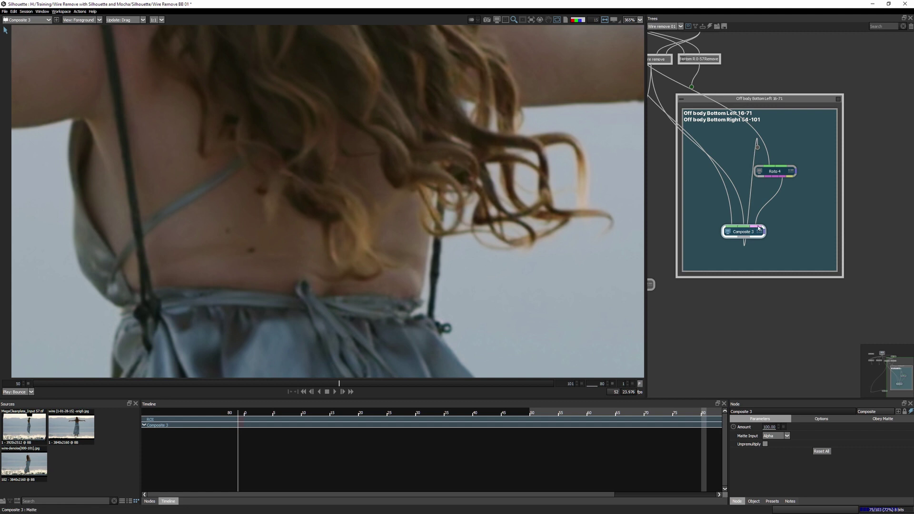
pyautogui.moveTo(780, 171); pyautogui.dragTo(796, 152)
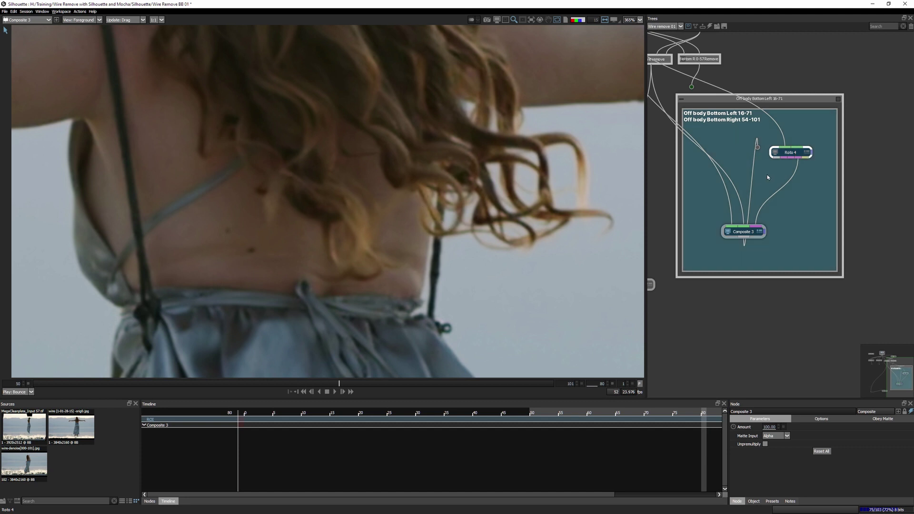
pyautogui.click(797, 155)
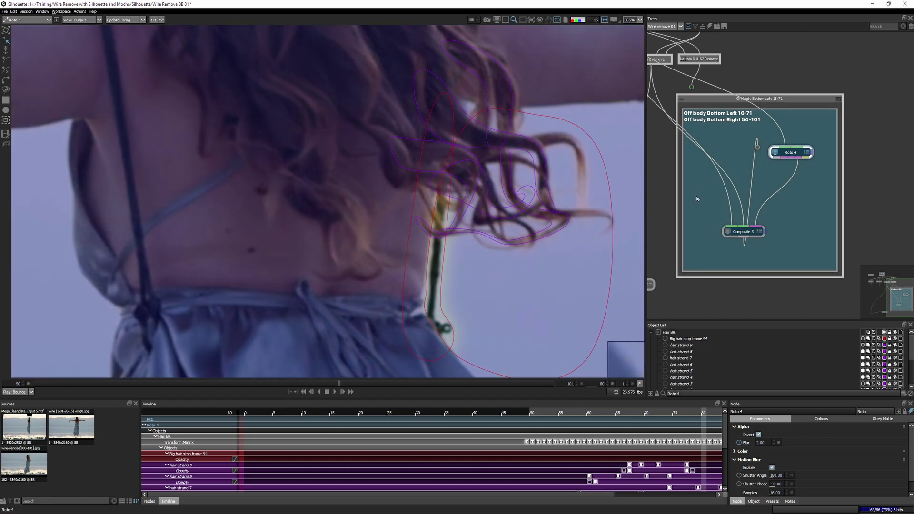
# - Show Roto 4's alpha matte and start a node library search
pyautogui.press('a')
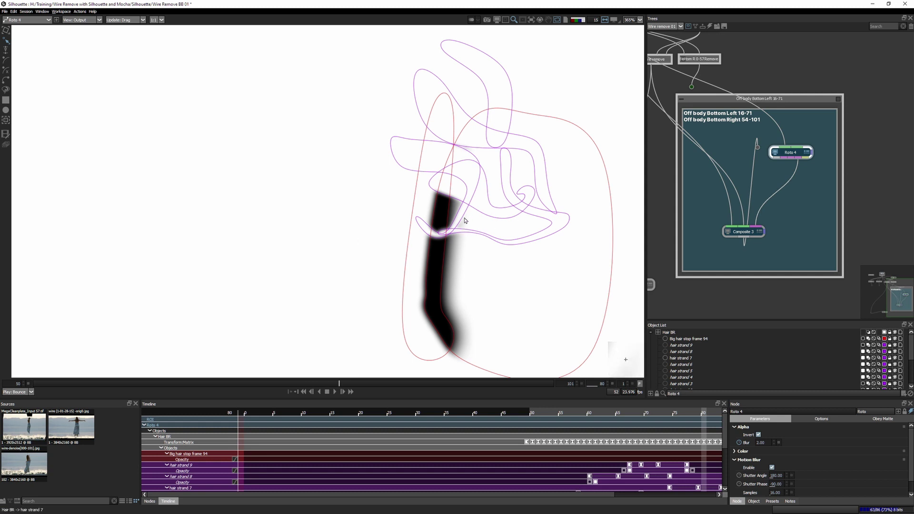
pyautogui.press('n')
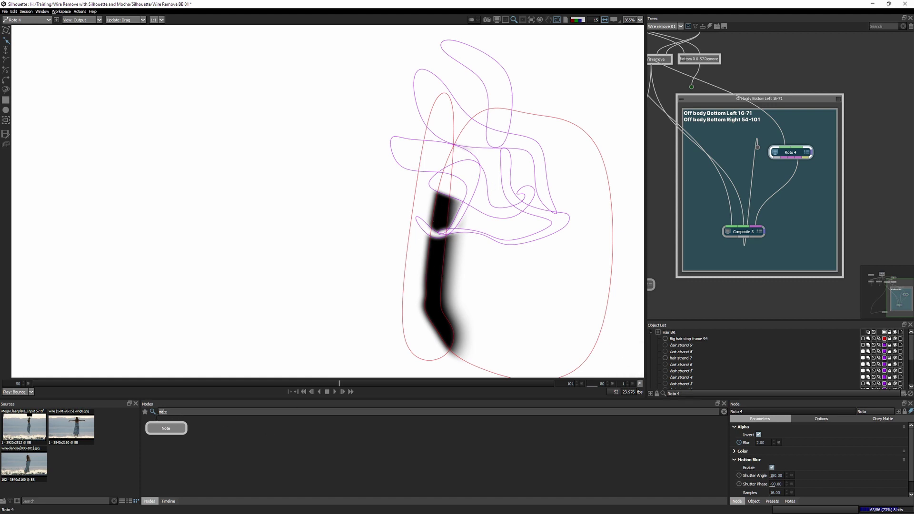
pyautogui.write('paint')
# - Add a new Paint 2 node to the tree from the Nodes library
pyautogui.moveTo(212, 428)
pyautogui.mouseDown()
pyautogui.moveTo(813, 192)
pyautogui.moveTo(786, 187)
pyautogui.moveTo(878, 184)
pyautogui.moveTo(803, 184)
pyautogui.mouseUp()
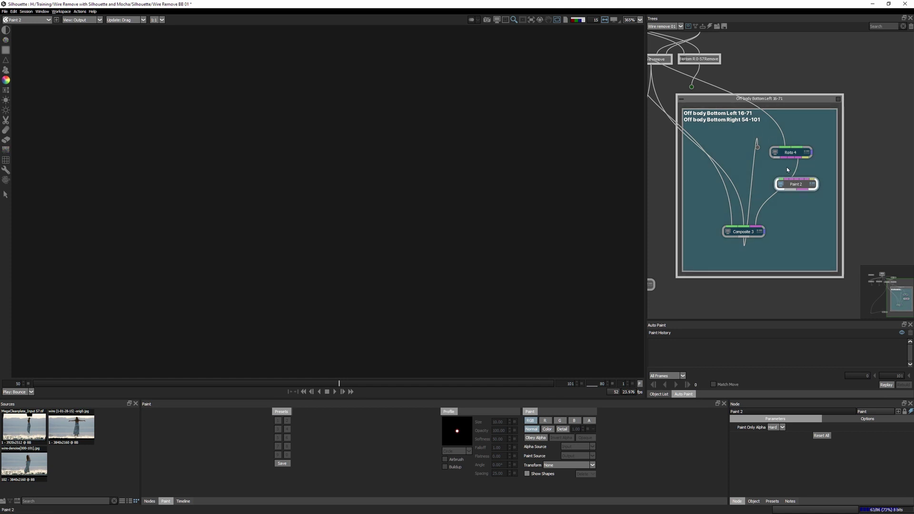
pyautogui.moveTo(795, 185); pyautogui.dragTo(805, 208)
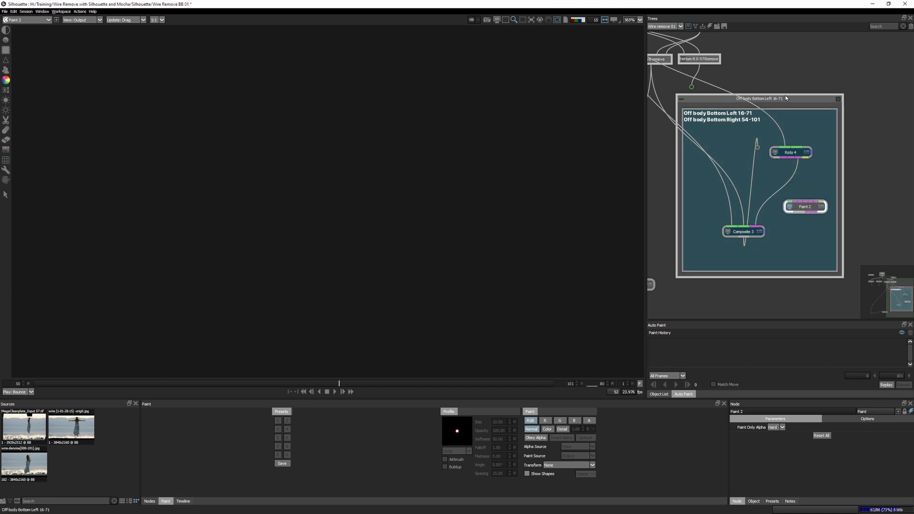
pyautogui.click(783, 99)
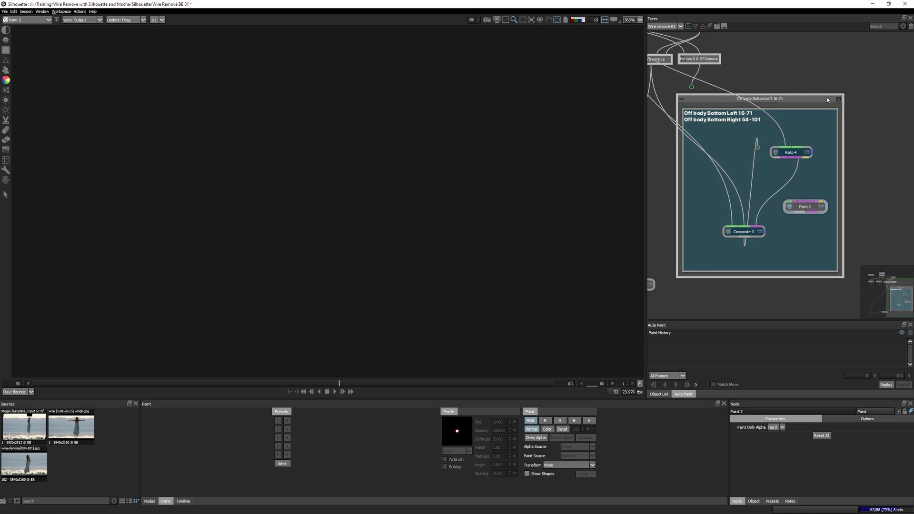
# - Ungroup the backdrop and insert Paint 2 between Roto 4 and Composite 3
pyautogui.rightClick(791, 98)
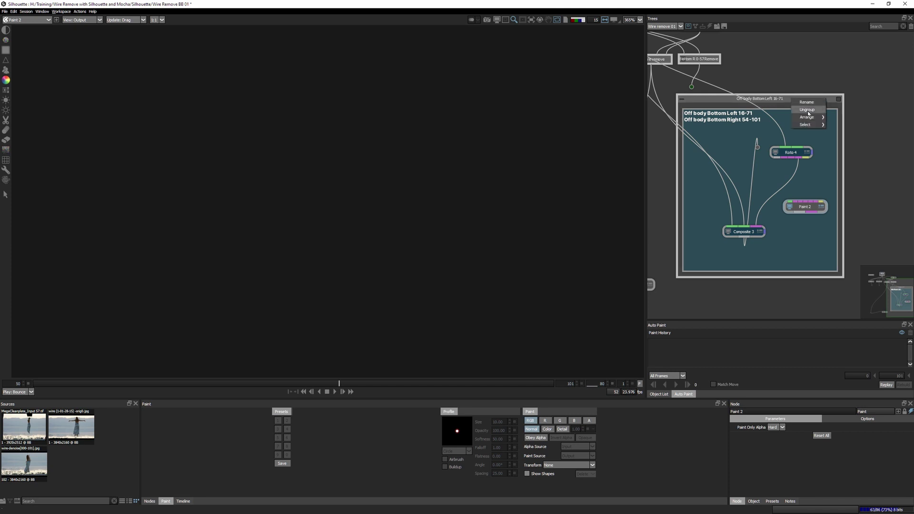
pyautogui.click(806, 109)
pyautogui.moveTo(808, 207); pyautogui.dragTo(791, 190)
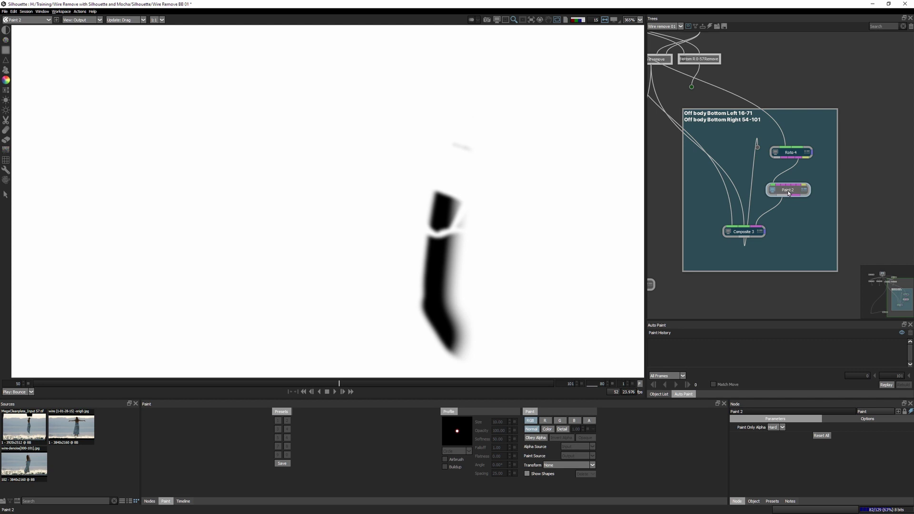
pyautogui.moveTo(773, 189); pyautogui.dragTo(780, 185)
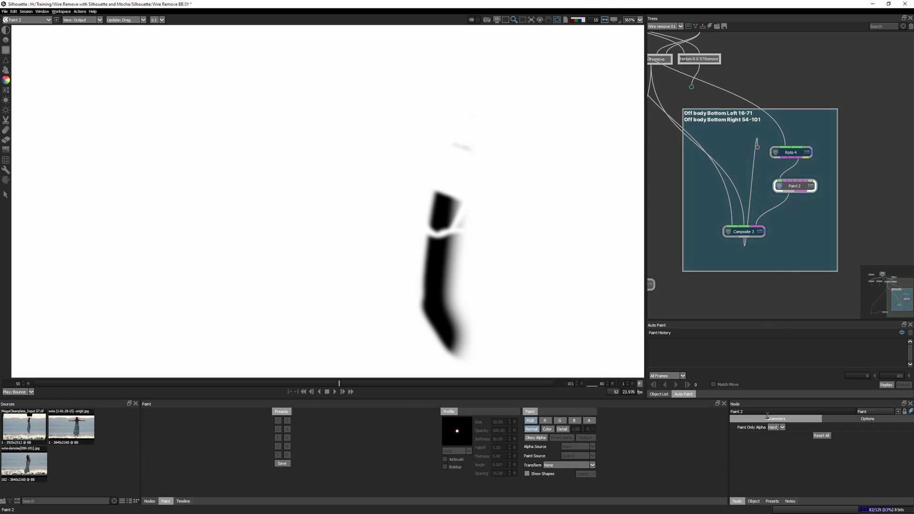
# - Rename Paint 2 to 'Paint Hair alpha BK 50-93' and reselect Roto 4
pyautogui.doubleClick(757, 416)
pyautogui.write('Ha')
pyautogui.write('Paint ')
pyautogui.write('pha BR 50-9')
pyautogui.write('3')
pyautogui.press('Return')
pyautogui.click(813, 155)
# - Connect Roto 4 and the source footage into the Paint Hair alpha node
pyautogui.moveTo(815, 158); pyautogui.dragTo(812, 185)
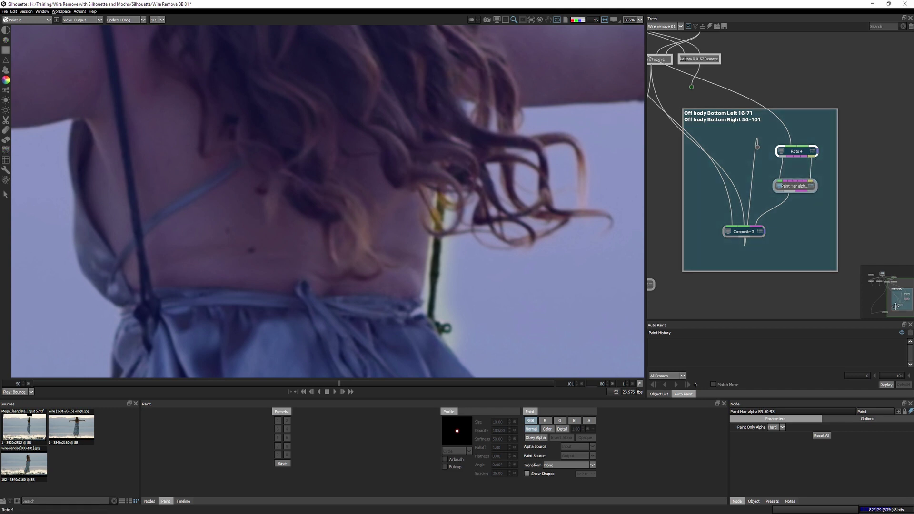
pyautogui.moveTo(748, 176); pyautogui.dragTo(783, 227)
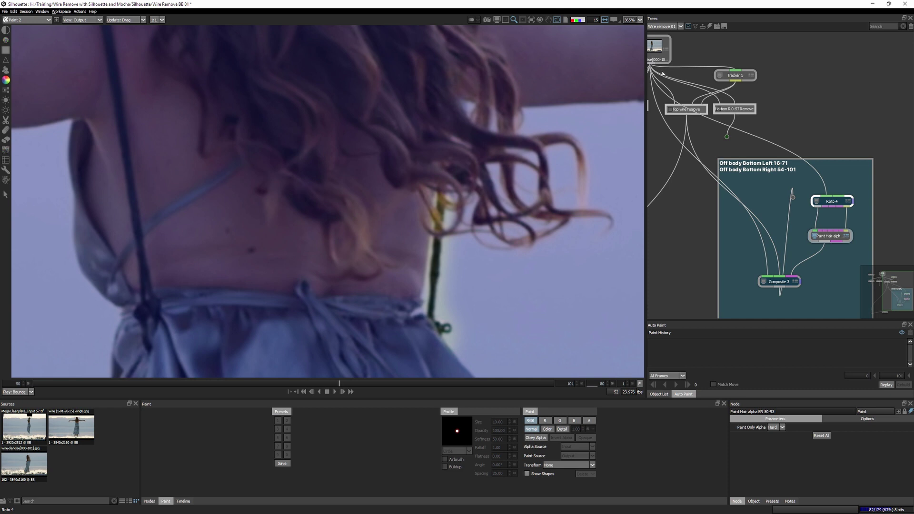
pyautogui.moveTo(650, 66); pyautogui.dragTo(817, 233)
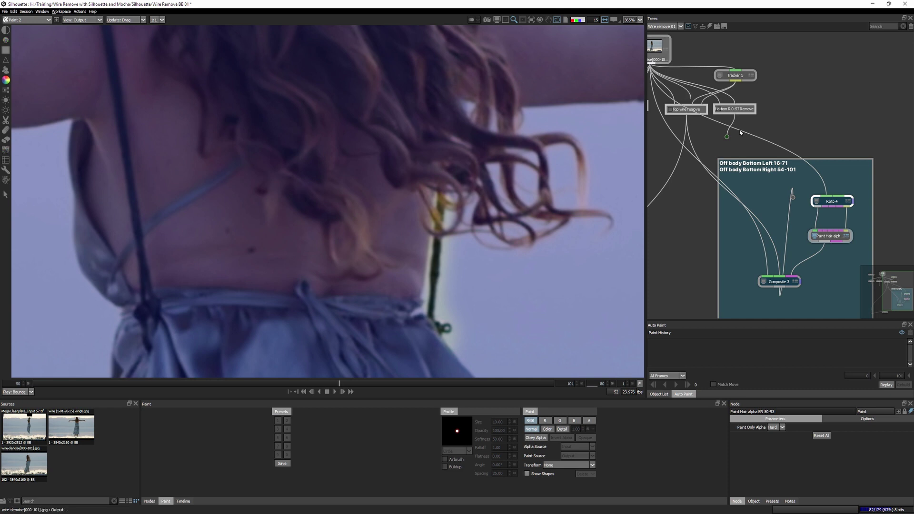
pyautogui.click(816, 235)
# - Enable Obey Alpha, link Roto 4 to the objects input, and switch to matte overlay
pyautogui.click(527, 473)
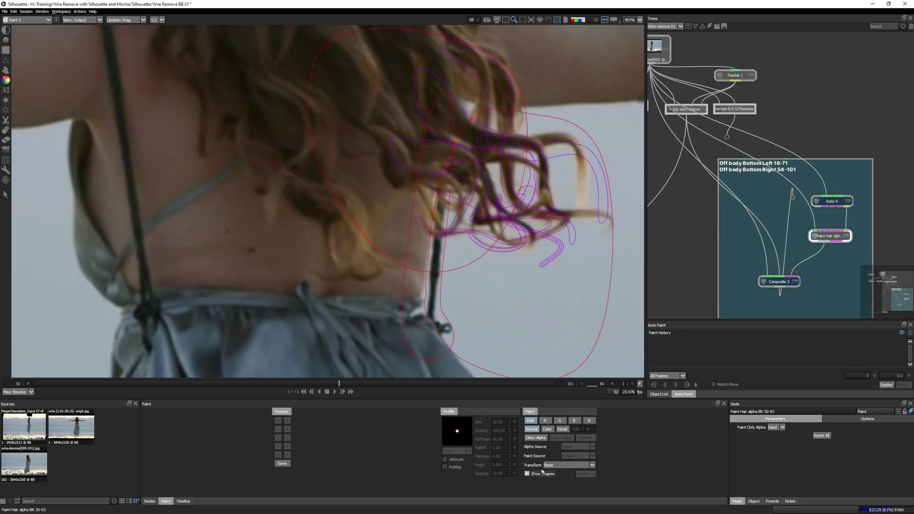
pyautogui.click(536, 437)
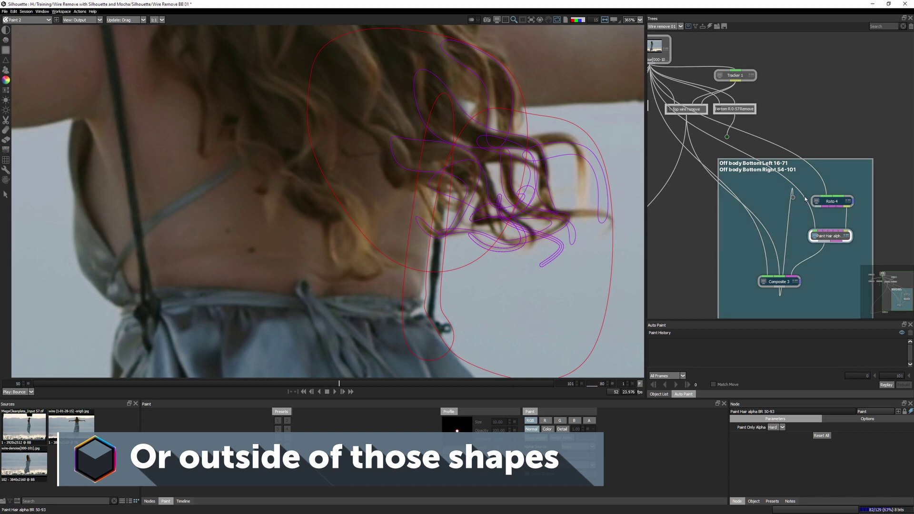
pyautogui.moveTo(816, 206); pyautogui.dragTo(816, 232)
pyautogui.moveTo(816, 233); pyautogui.dragTo(846, 230)
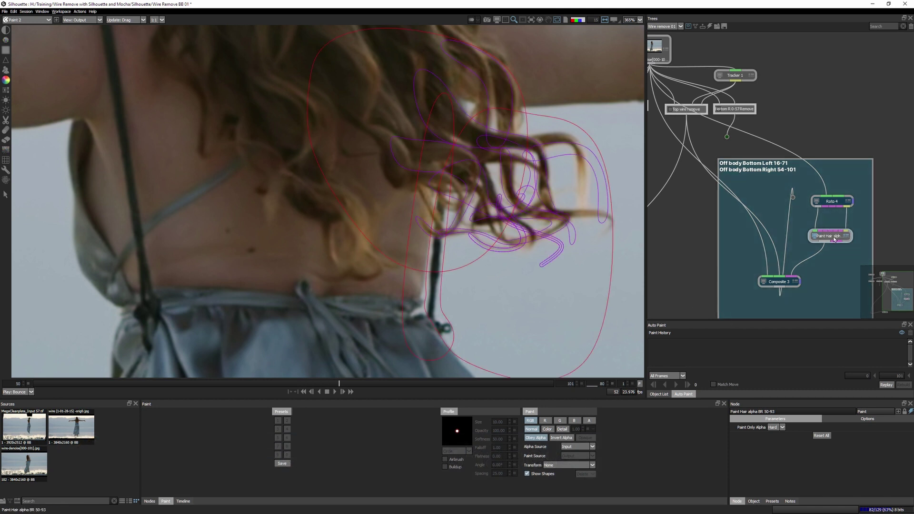
pyautogui.hotkey('shift', 'a')
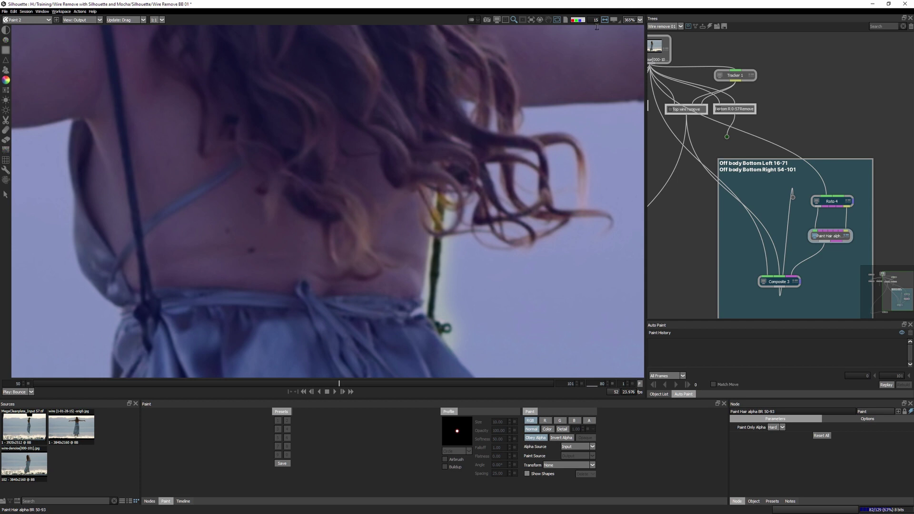
pyautogui.press('BackSpace')
pyautogui.press('BackSpace')
pyautogui.write('0')
# - Apply overlay strength 60 and browse roto layers to wires Roto 2's Back roto
pyautogui.press('Return')
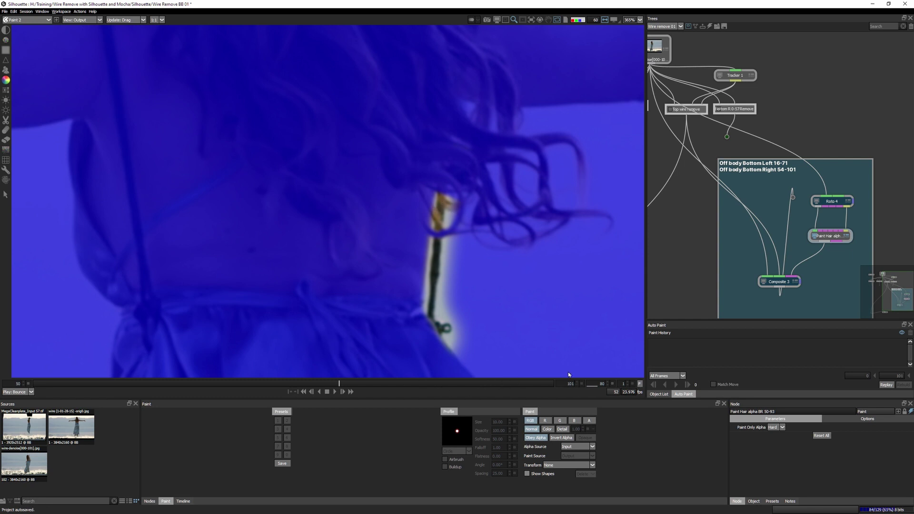
pyautogui.click(532, 21)
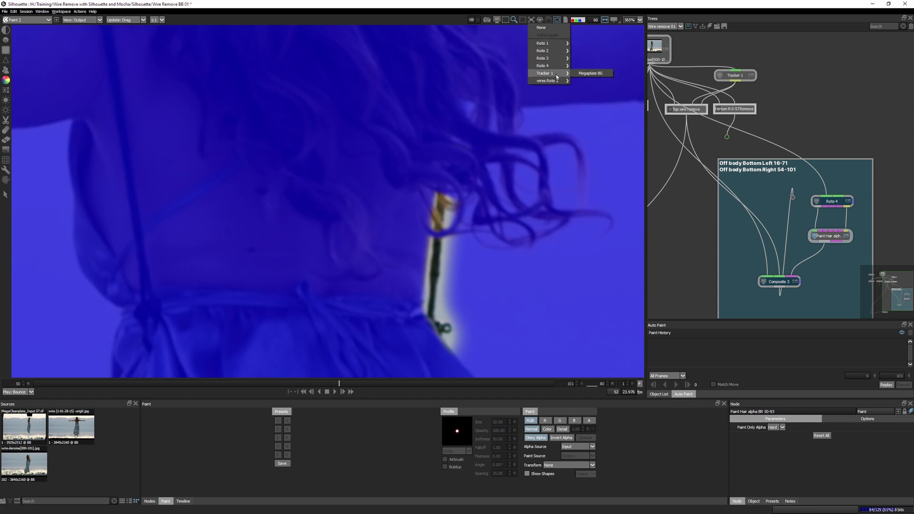
pyautogui.moveTo(547, 81)
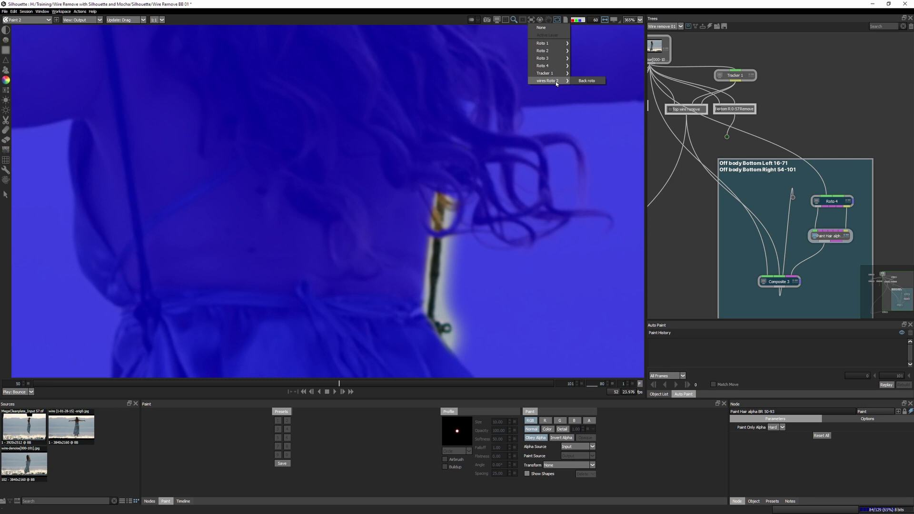
# - Follow the Back roto layer, scrub to frame 81, and cycle alpha and overlay views
pyautogui.click(593, 84)
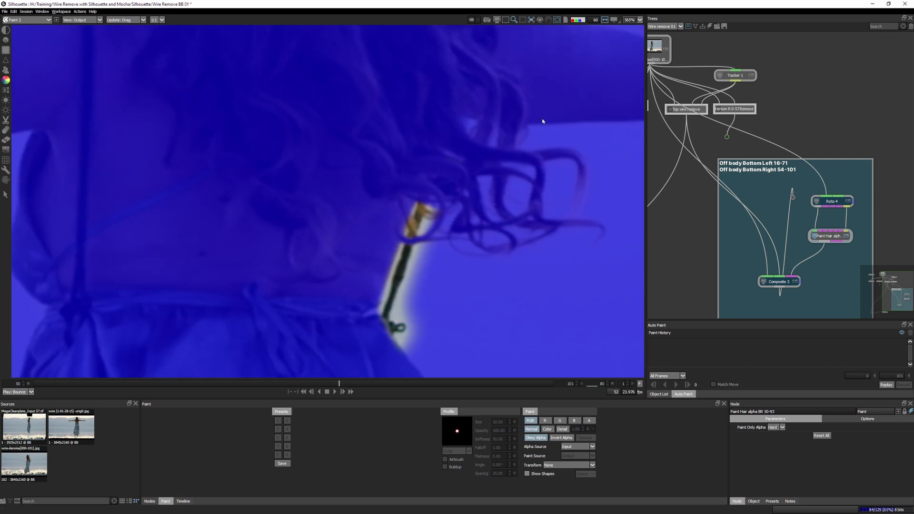
pyautogui.moveTo(348, 378); pyautogui.dragTo(452, 383)
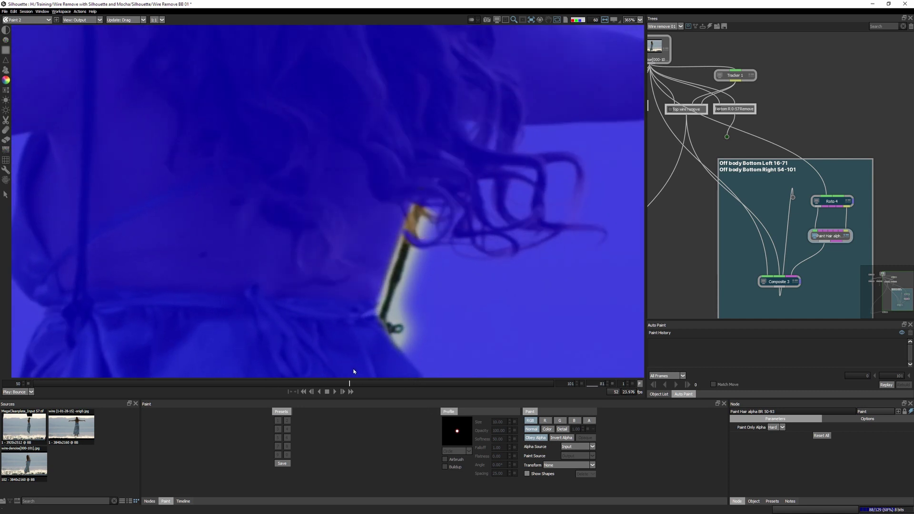
pyautogui.press('a')
pyautogui.press('a')
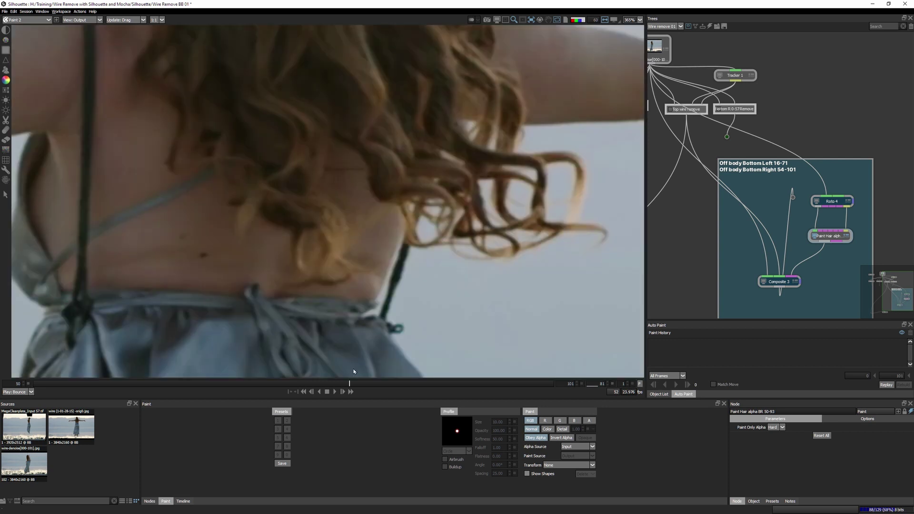
pyautogui.hotkey('shift', 'a')
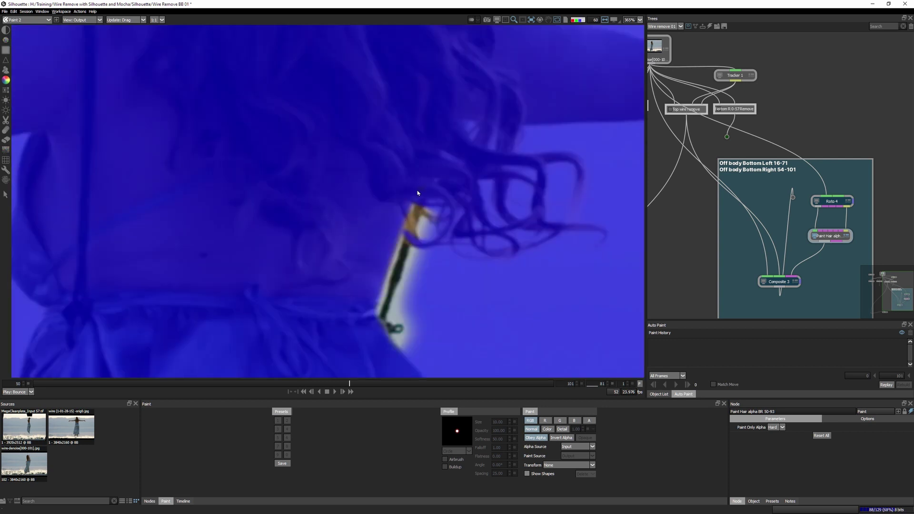
pyautogui.press('a')
pyautogui.press('a')
# - Switch to the paint brush with Obey Alpha enabled
pyautogui.hotkey('shift', 'a')
pyautogui.click(6, 81)
pyautogui.hotkey('shift', 'a')
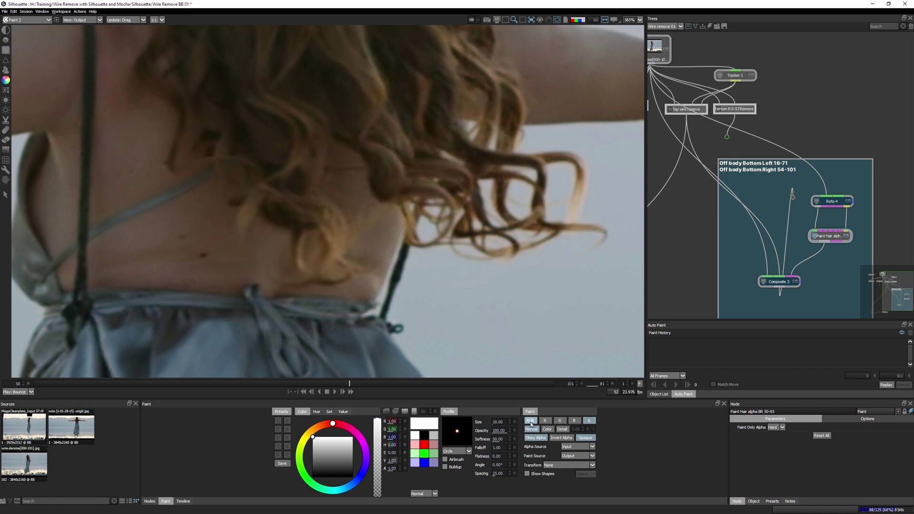
pyautogui.click(534, 441)
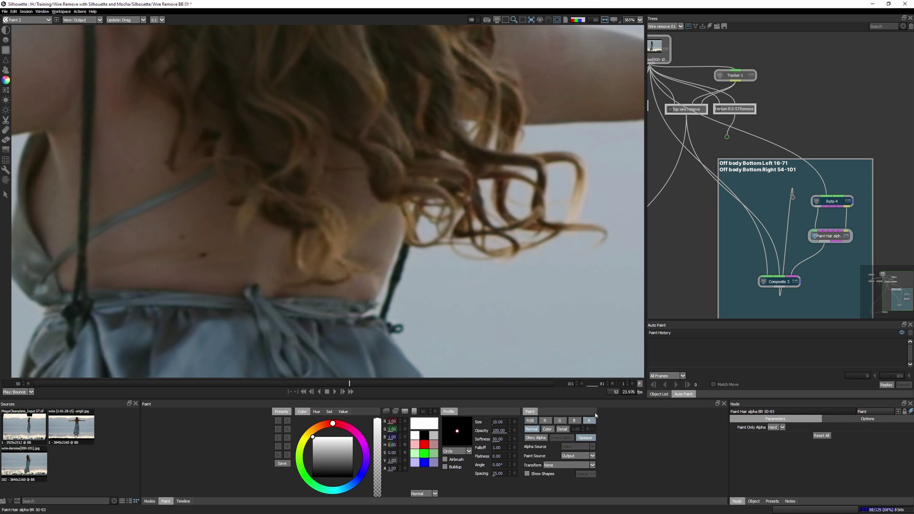
# - Check the painted wire stroke in the alpha and blue overlay views
pyautogui.hotkey('shift', 'a')
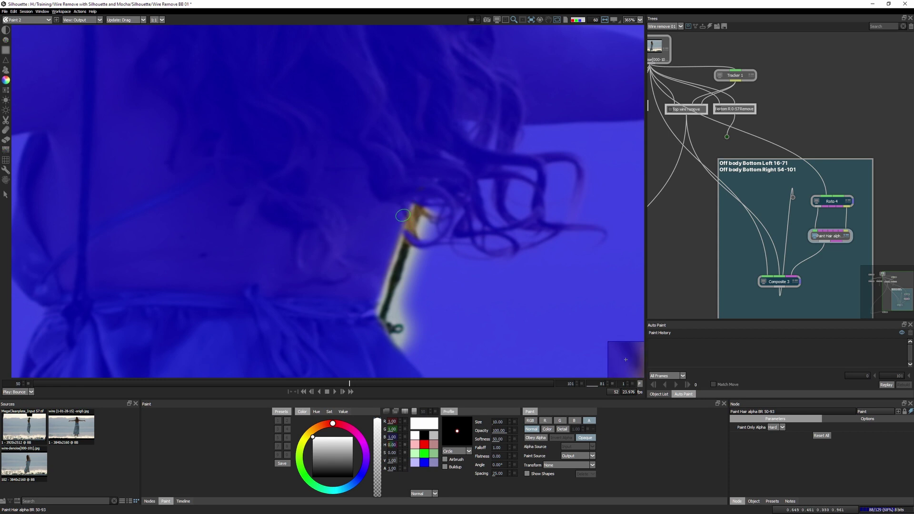
pyautogui.press('a')
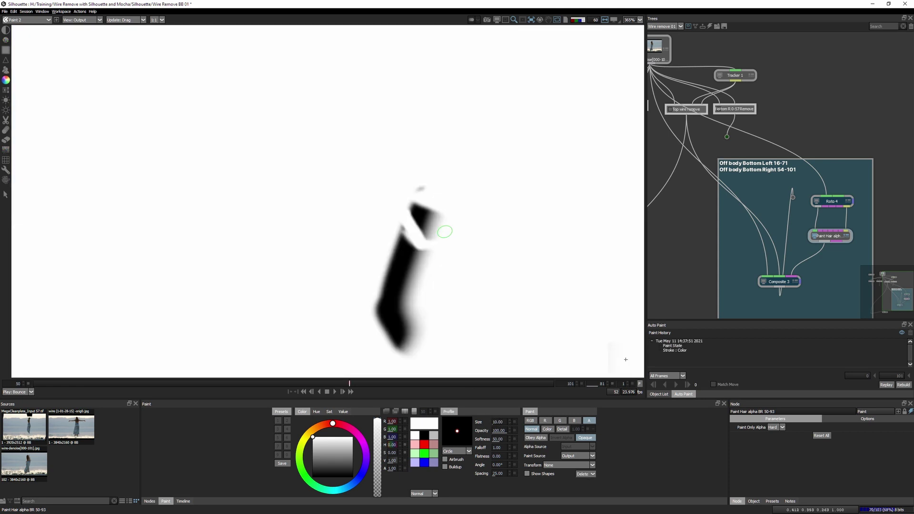
pyautogui.press('a')
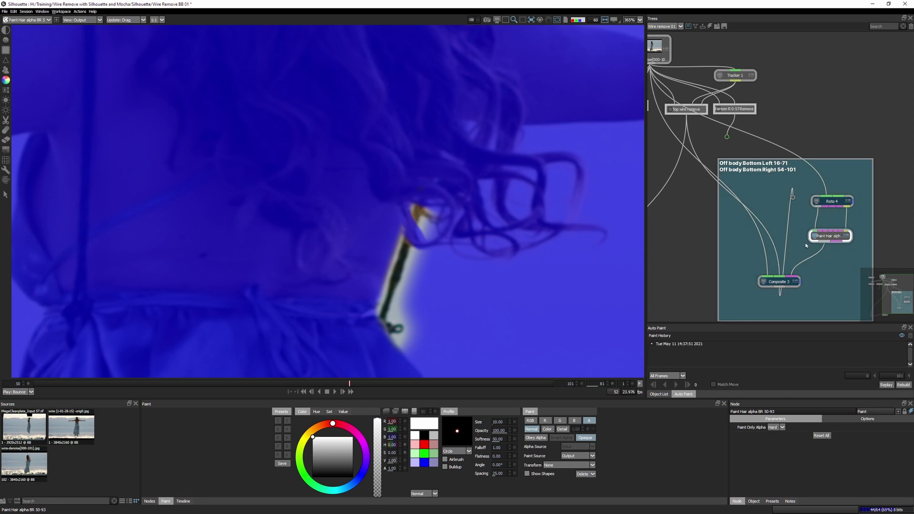
pyautogui.click(12, 12)
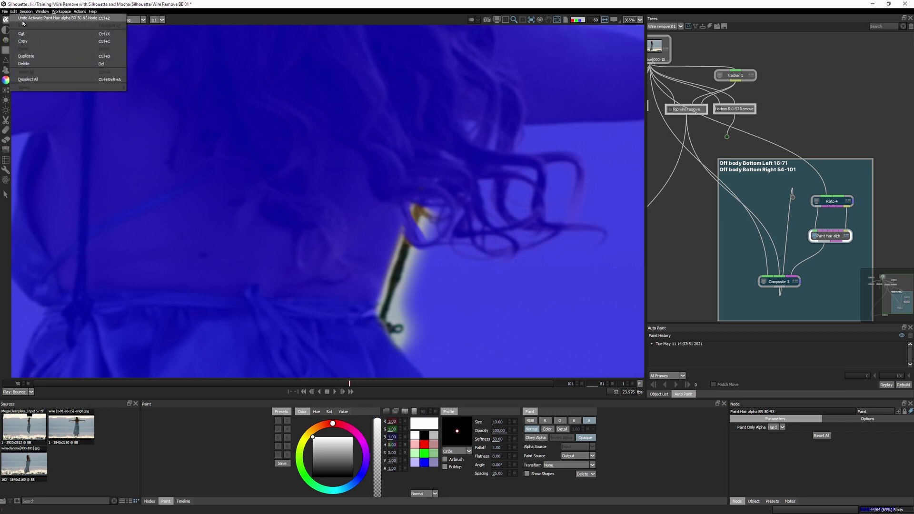
# - Undo the last action and delete all paint strokes across the 50–101 work range
pyautogui.click(24, 19)
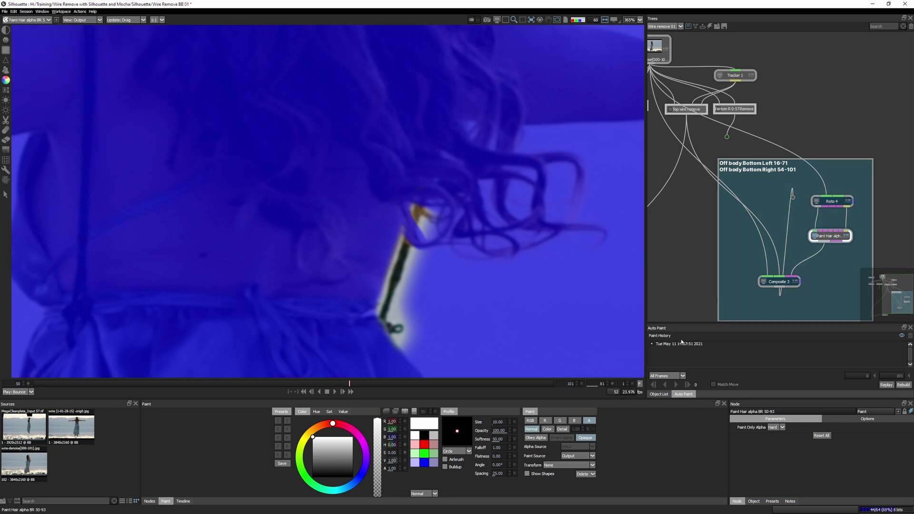
pyautogui.click(585, 475)
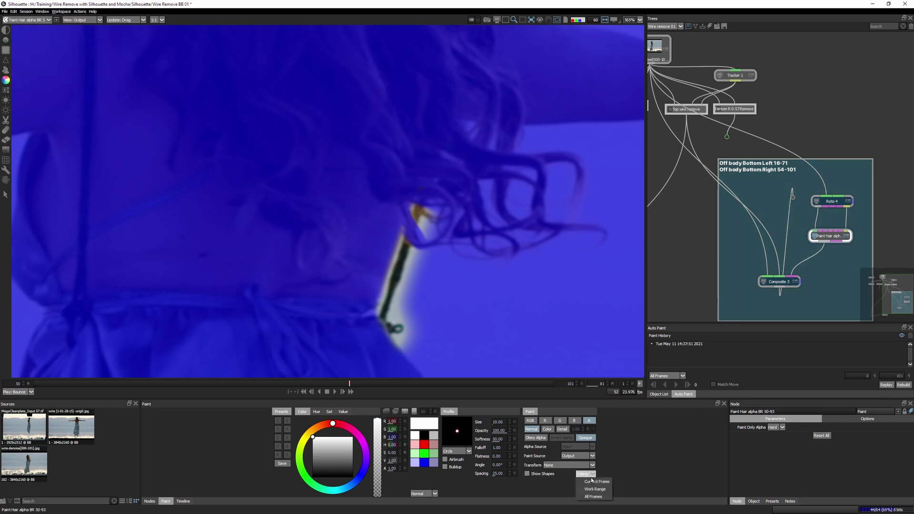
pyautogui.click(595, 489)
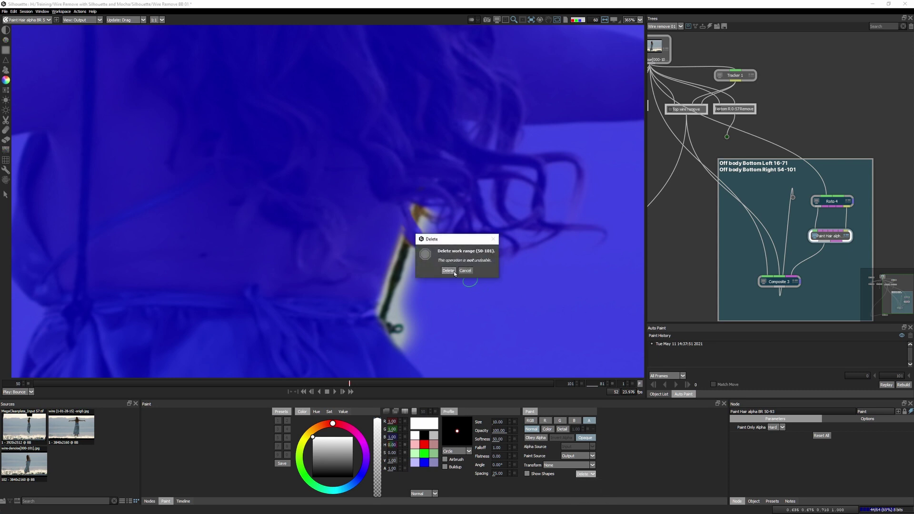
pyautogui.press('Return')
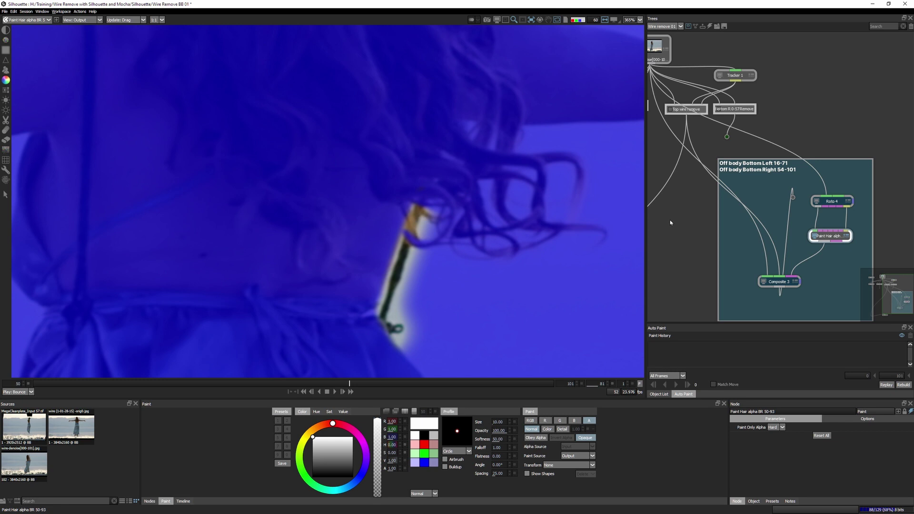
# - Open a second node viewer, dock it and enlarge it
pyautogui.click(57, 20)
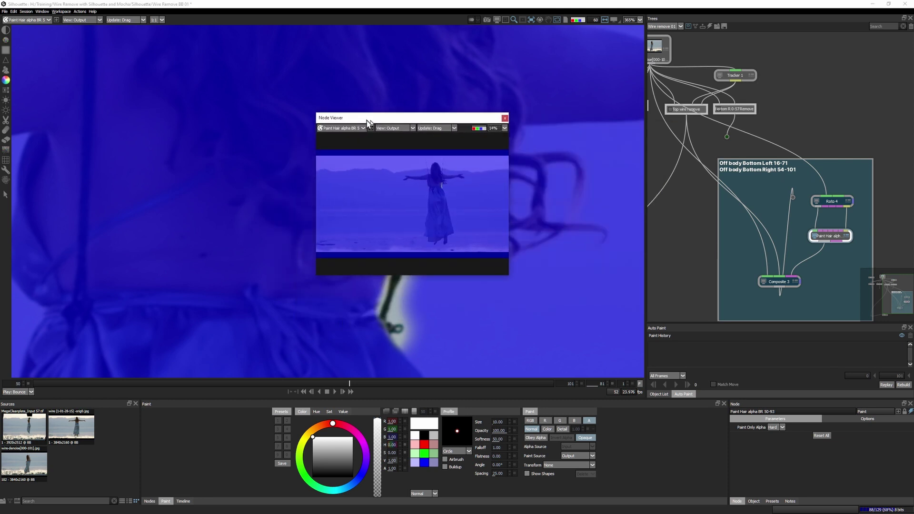
pyautogui.moveTo(402, 174)
pyautogui.mouseDown()
pyautogui.moveTo(378, 124)
pyautogui.moveTo(644, 112)
pyautogui.moveTo(640, 231)
pyautogui.moveTo(681, 225)
pyautogui.mouseUp()
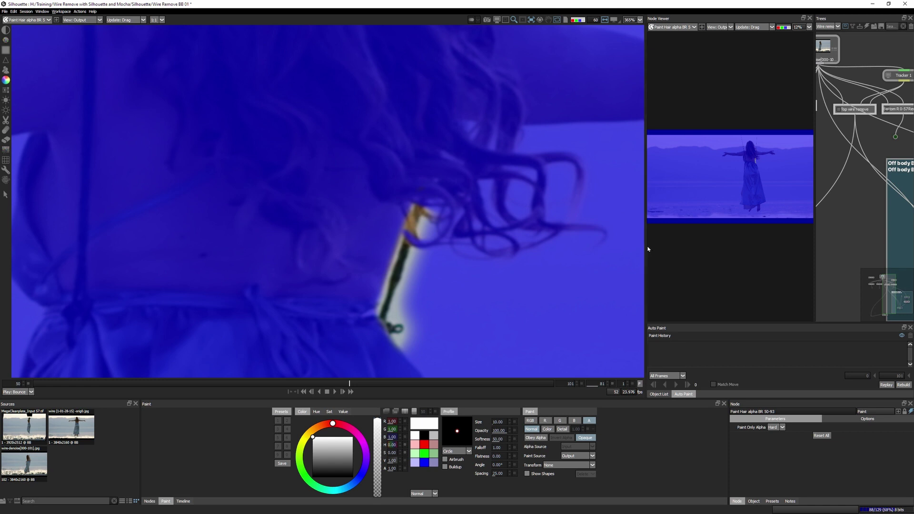
pyautogui.moveTo(648, 249); pyautogui.dragTo(478, 263)
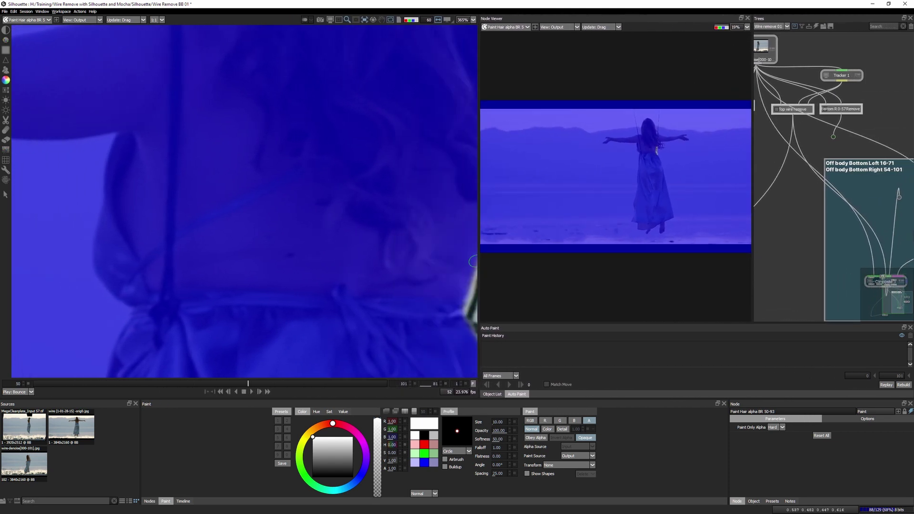
# - Show Composite 3 in RGB in the second viewer, framed on the hair and wire
pyautogui.click(528, 28)
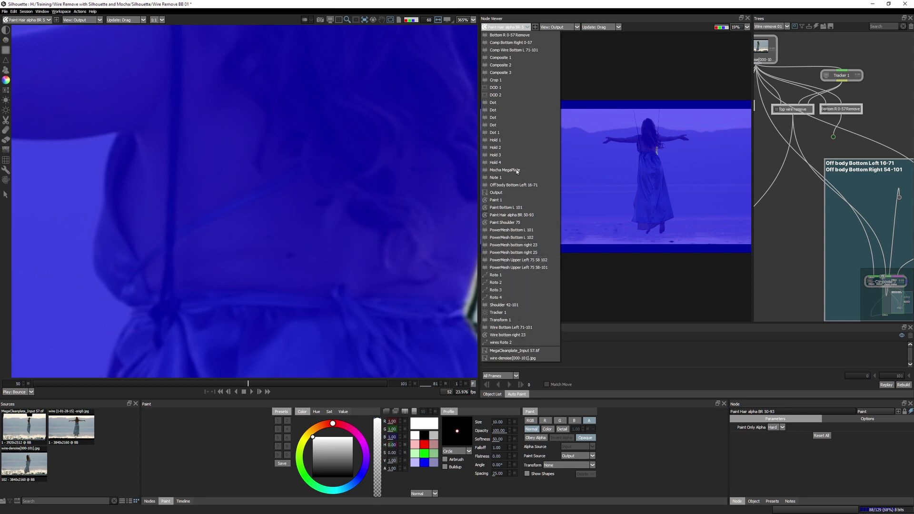
pyautogui.click(508, 75)
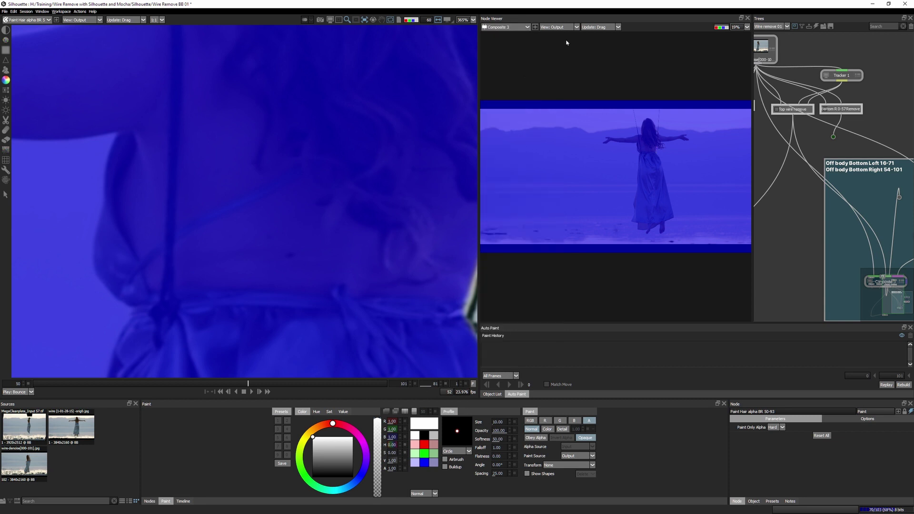
pyautogui.click(723, 26)
pyautogui.click(722, 26)
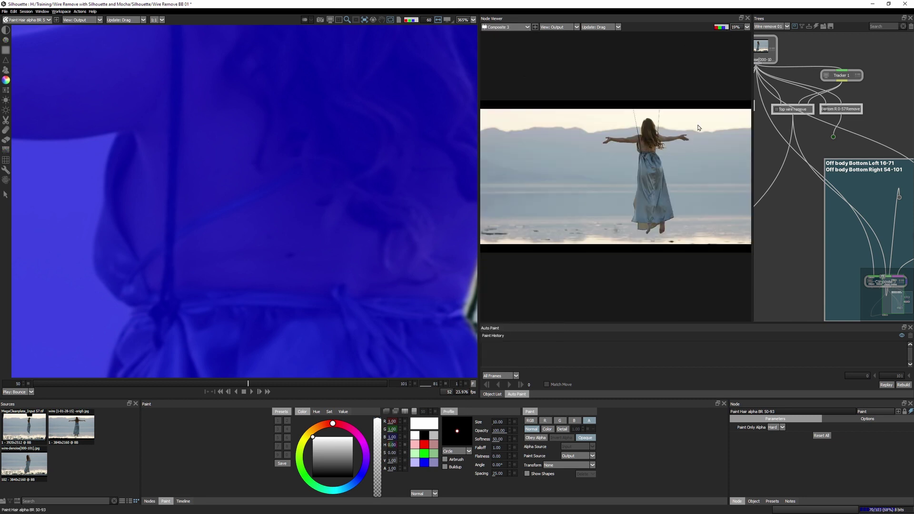
pyautogui.scroll(5, 669, 152)
pyautogui.scroll(5, 668, 153)
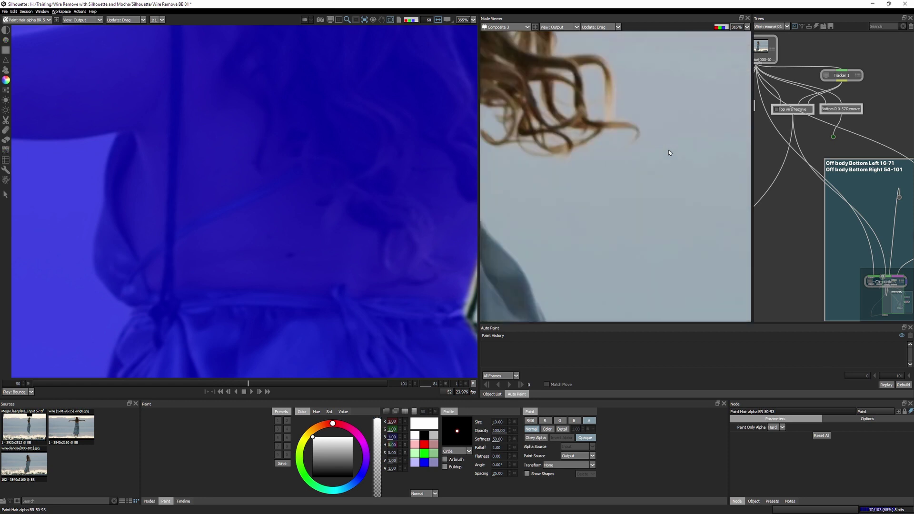
pyautogui.moveTo(641, 229); pyautogui.dragTo(714, 291)
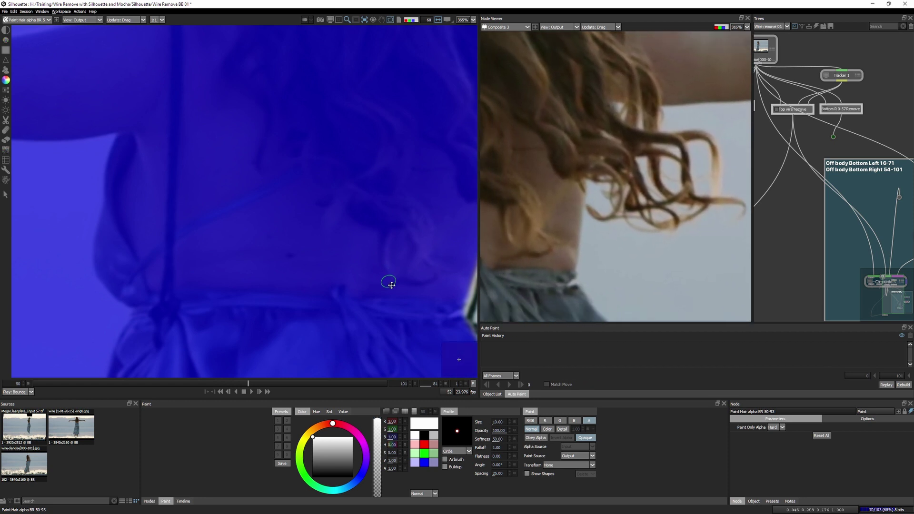
pyautogui.moveTo(388, 279); pyautogui.dragTo(192, 182)
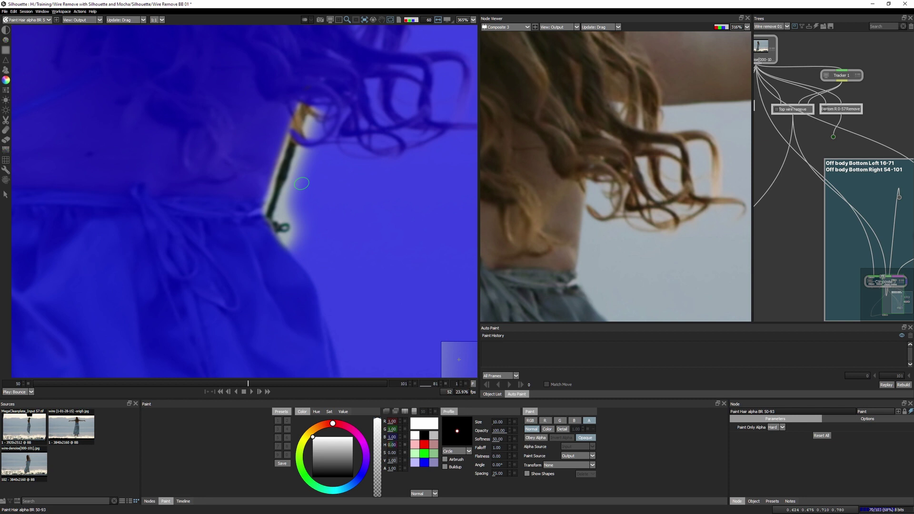
# - Turn on Synchronize viewers in the Viewer preferences and confirm
pyautogui.click(13, 12)
pyautogui.click(29, 103)
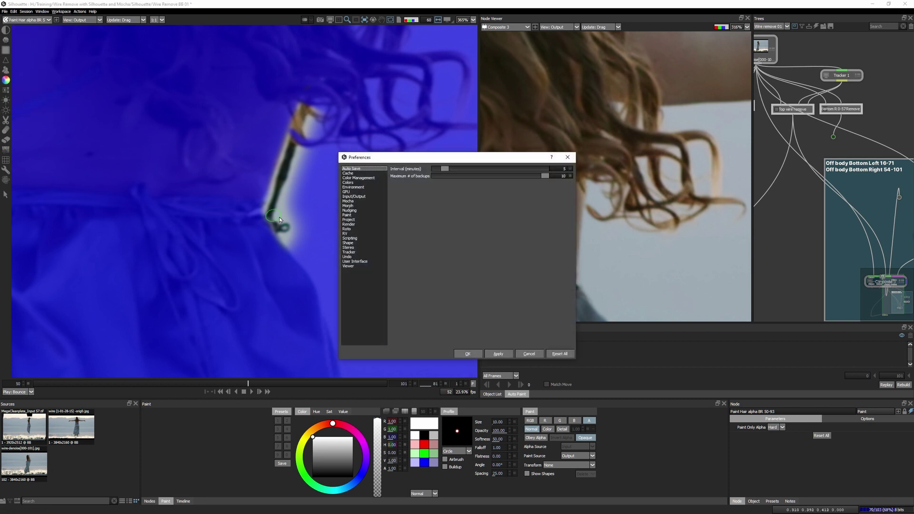
pyautogui.click(348, 266)
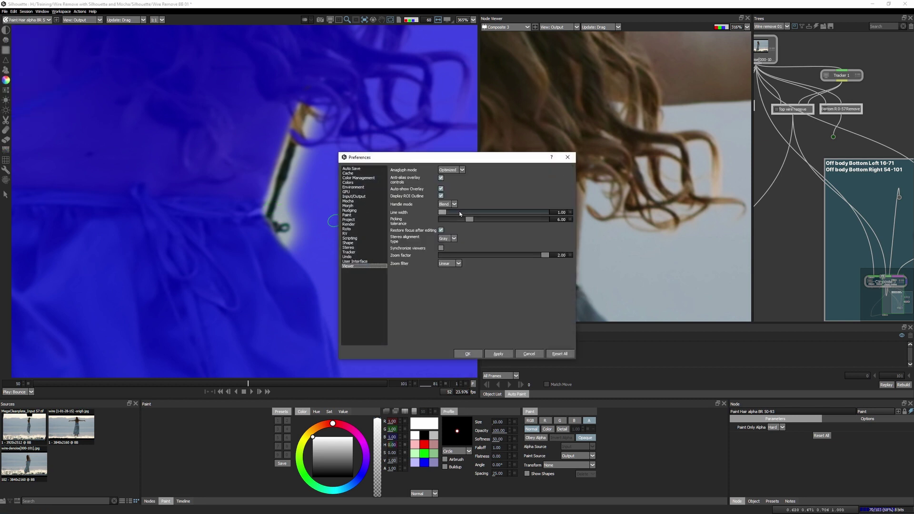
pyautogui.click(441, 248)
pyautogui.click(467, 354)
# - Reframe both synchronized viewers on the wire end and dress, then reopen the File menu
pyautogui.moveTo(419, 193)
pyautogui.mouseDown()
pyautogui.moveTo(245, 199)
pyautogui.moveTo(282, 225)
pyautogui.moveTo(312, 229)
pyautogui.mouseUp()
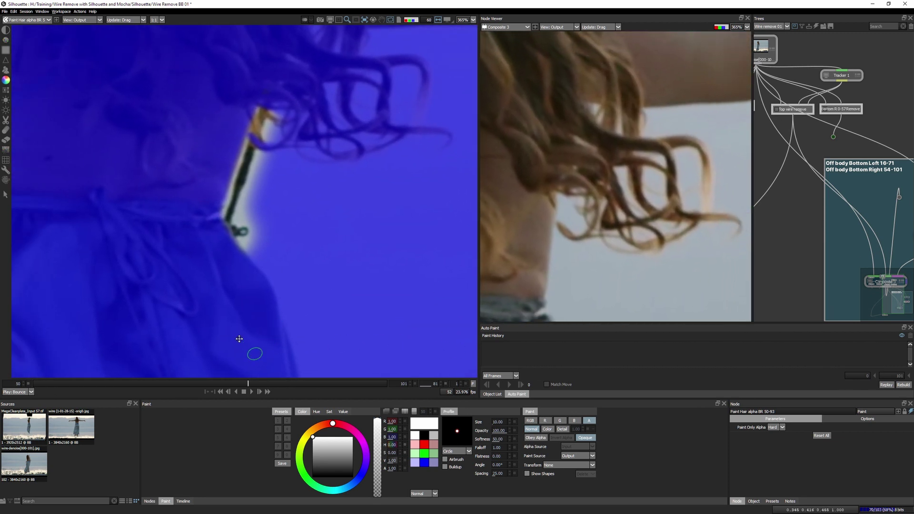
pyautogui.moveTo(256, 350)
pyautogui.mouseDown()
pyautogui.moveTo(231, 197)
pyautogui.moveTo(23, 336)
pyautogui.mouseUp()
pyautogui.scroll(-3, 173, 259)
pyautogui.scroll(-1, 136, 239)
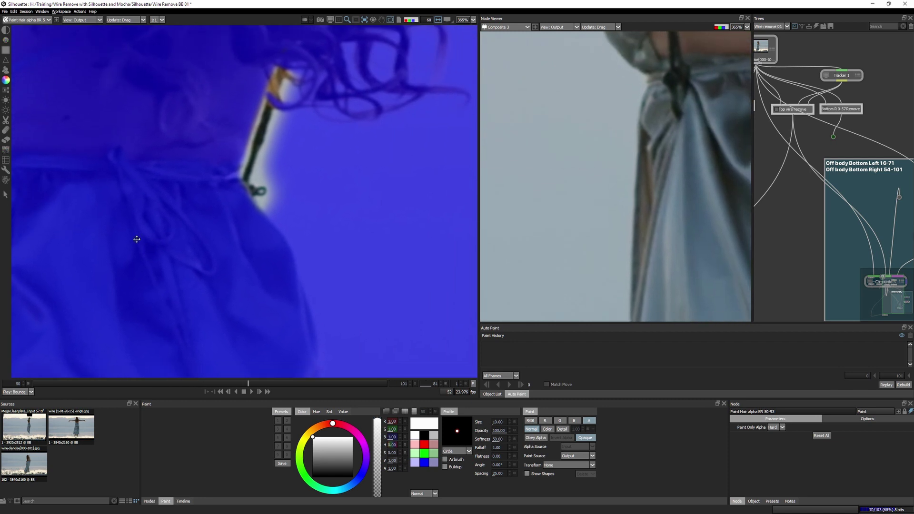
pyautogui.scroll(-3, 219, 186)
pyautogui.scroll(-2, 236, 193)
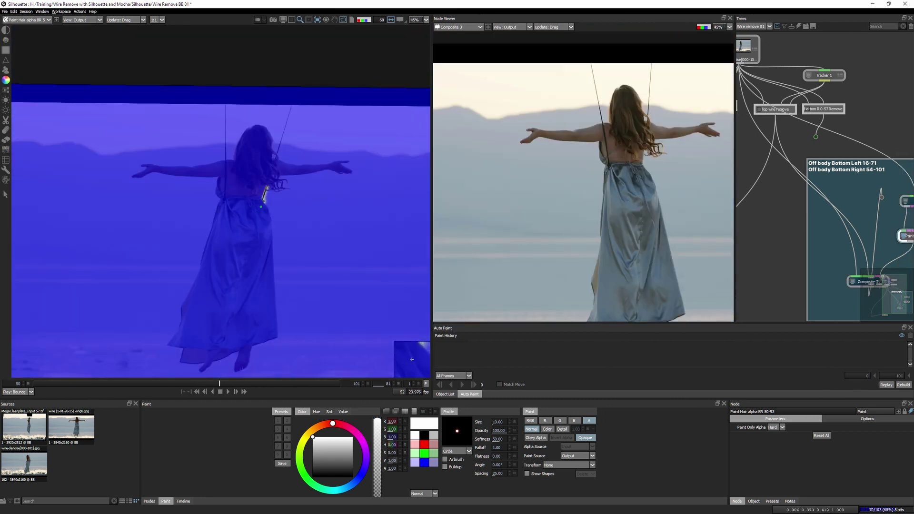
pyautogui.scroll(4, 250, 200)
pyautogui.scroll(-4, 264, 207)
pyautogui.scroll(4, 263, 207)
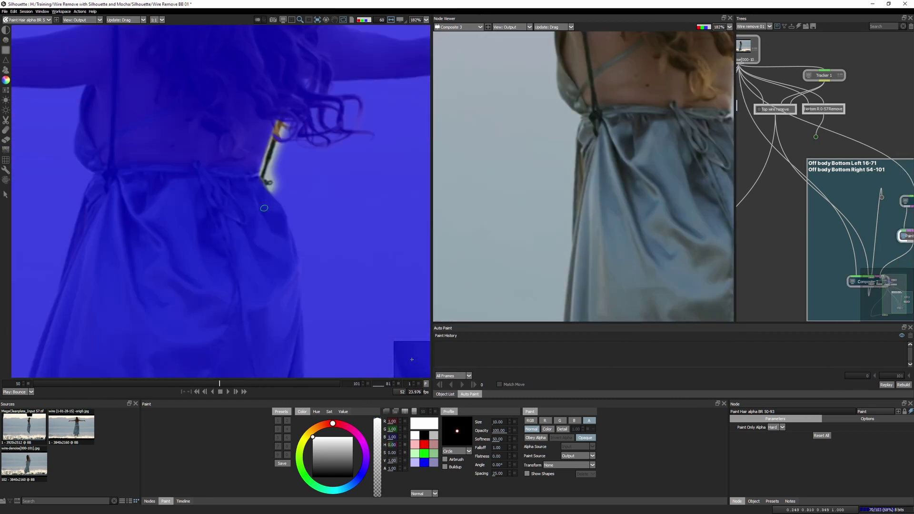
pyautogui.scroll(-4, 264, 208)
pyautogui.scroll(2, 263, 208)
pyautogui.scroll(2, 263, 208)
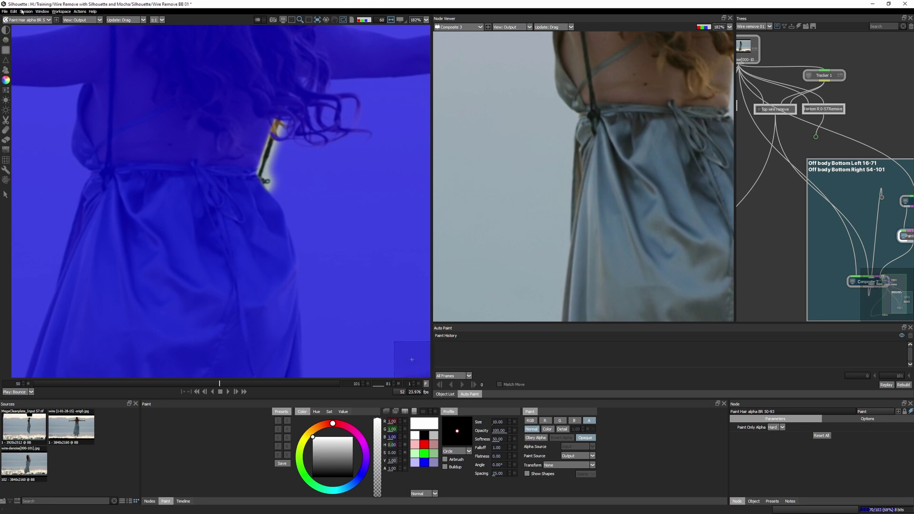
pyautogui.click(6, 12)
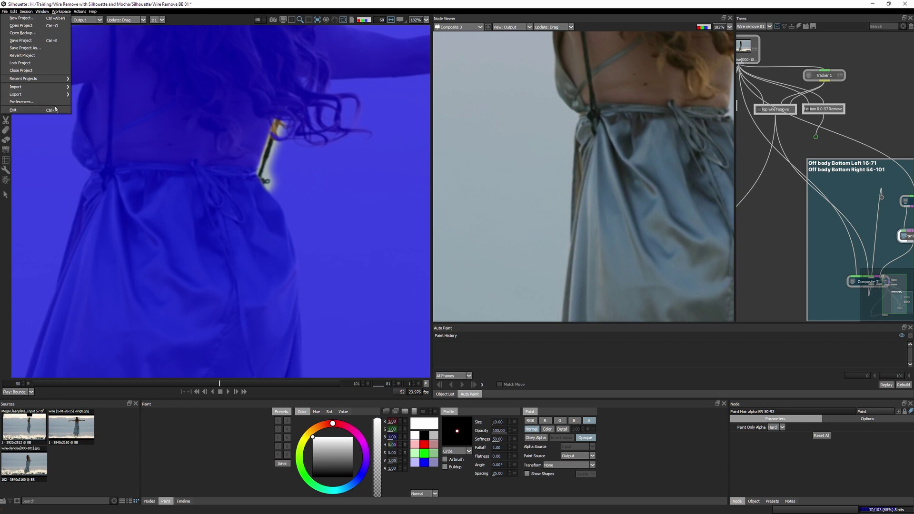
# - Reopen and close Preferences, then frame the composite viewer on her hair and arm
pyautogui.click(33, 102)
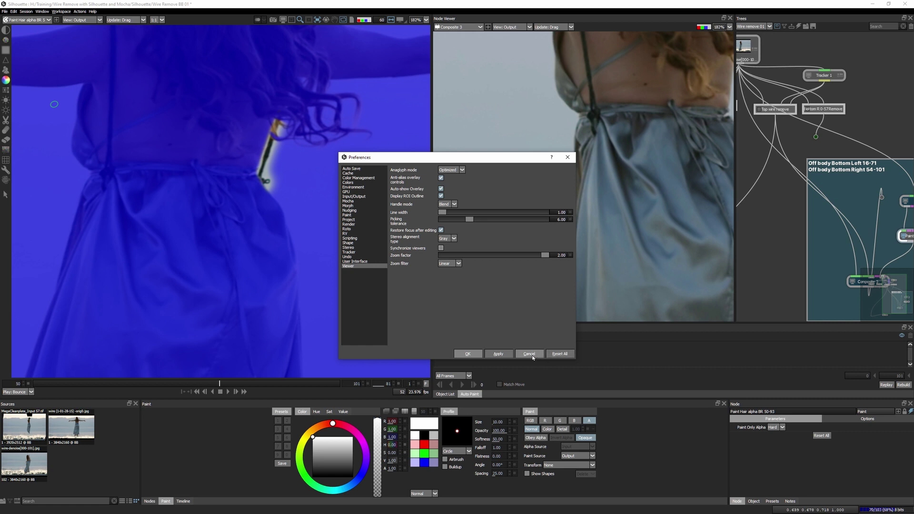
pyautogui.click(468, 354)
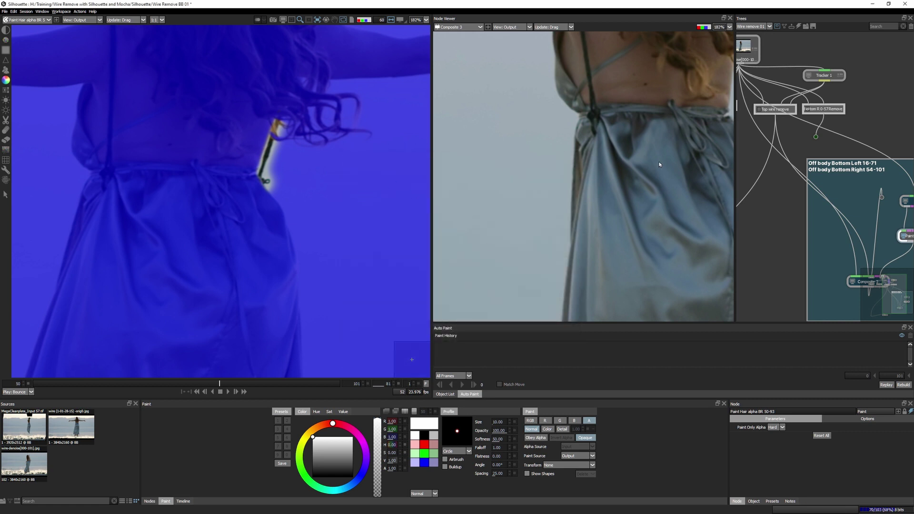
pyautogui.moveTo(659, 164)
pyautogui.mouseDown()
pyautogui.moveTo(483, 260)
pyautogui.moveTo(502, 270)
pyautogui.mouseUp()
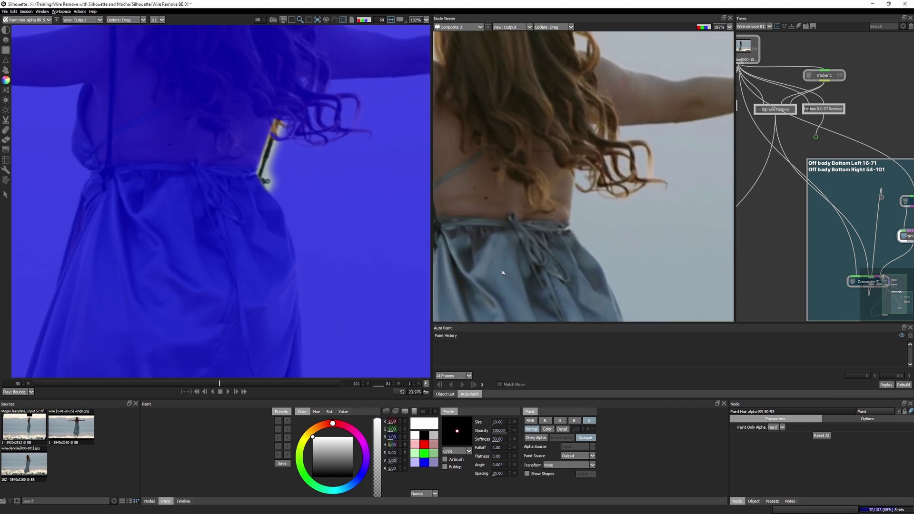
pyautogui.scroll(3, 502, 269)
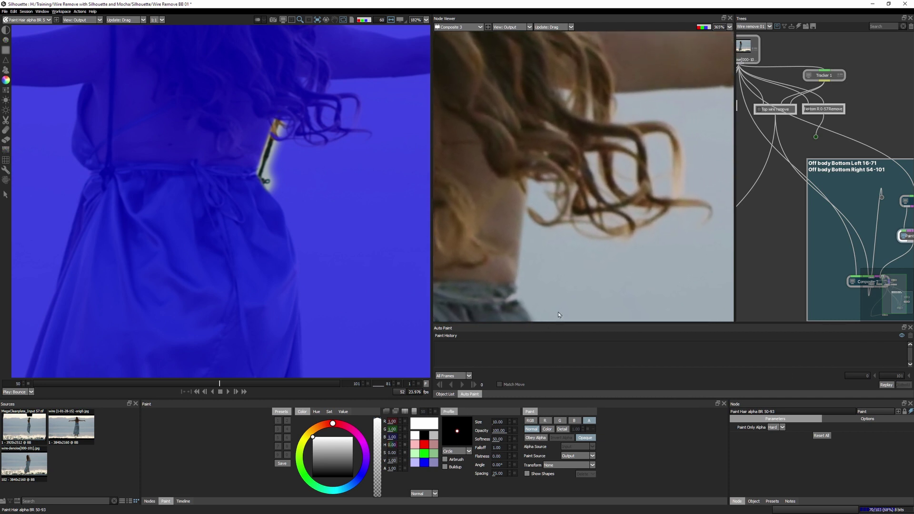
# - Flip back and forth between frames 80 and 81 to compare the wire area
pyautogui.press('Left')
pyautogui.press('Right')
pyautogui.press('Left')
pyautogui.press('Right')
pyautogui.press('Left')
pyautogui.press('Right')
pyautogui.press('Left')
pyautogui.press('Right')
pyautogui.press('Left')
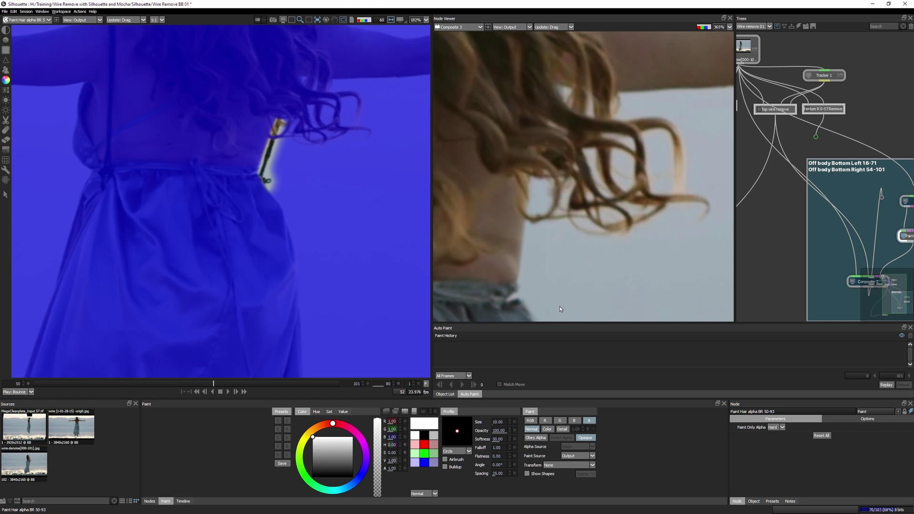
pyautogui.press('Right')
pyautogui.press('Left')
pyautogui.press('Right')
pyautogui.press('Left')
pyautogui.press('Right')
pyautogui.press('Left')
pyautogui.press('Right')
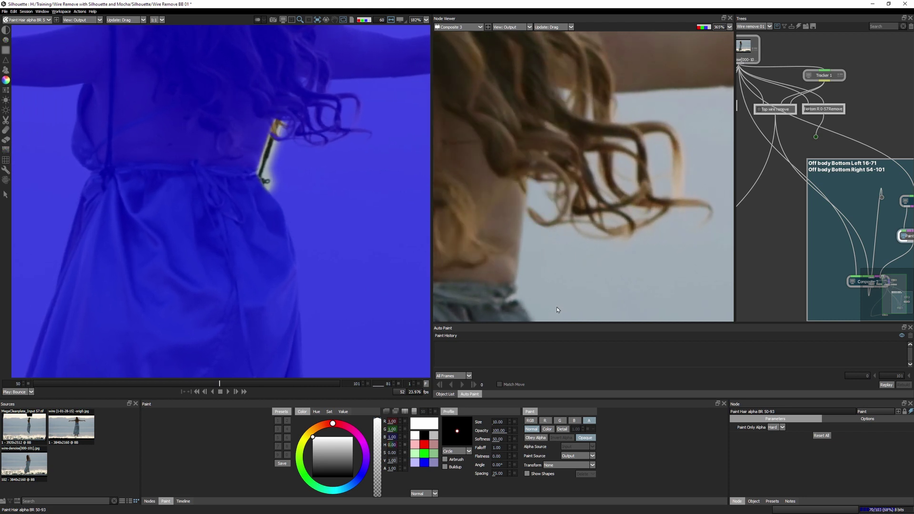
pyautogui.press('Left')
pyautogui.press('Right')
pyautogui.scroll(2, 266, 181)
# - Zoom in on the wire end and paint a stroke over the hair, undoing then redoing it
pyautogui.moveTo(295, 227)
pyautogui.mouseDown()
pyautogui.moveTo(275, 286)
pyautogui.moveTo(211, 359)
pyautogui.mouseUp()
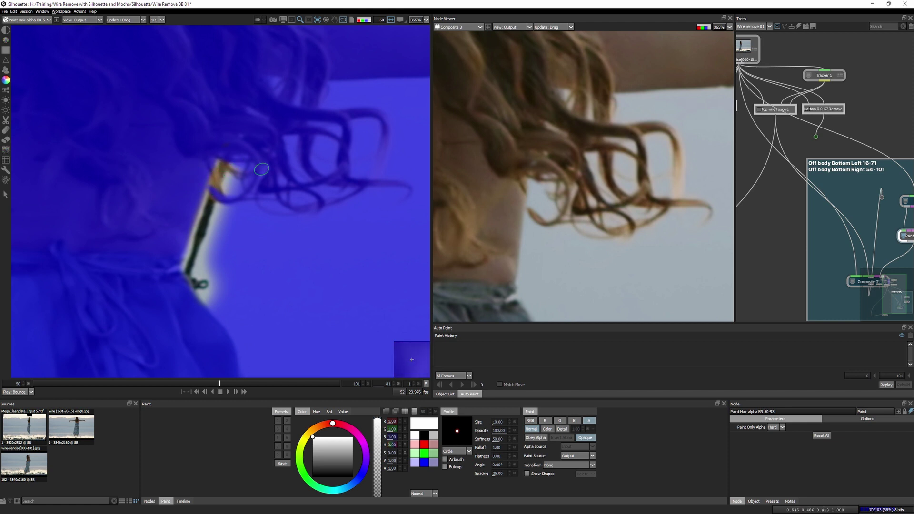
pyautogui.moveTo(228, 151); pyautogui.dragTo(221, 145)
pyautogui.hotkey('ctrl', 'z')
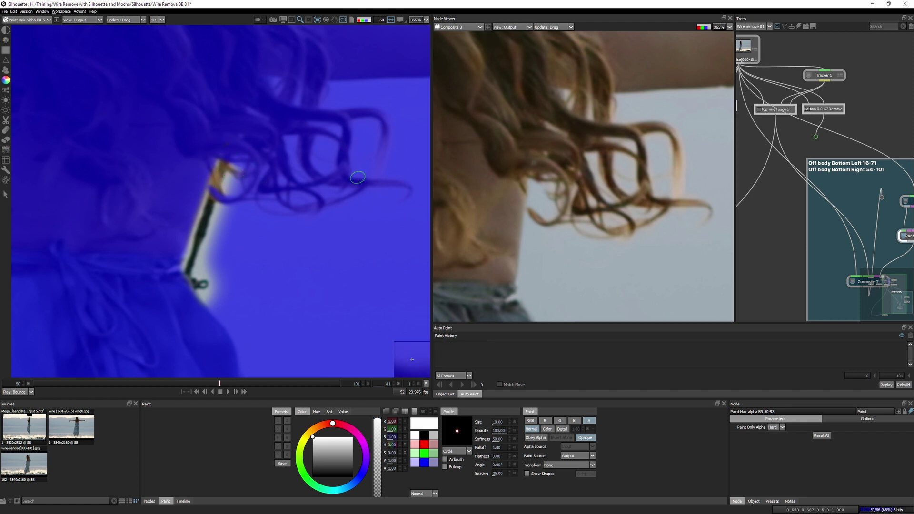
pyautogui.hotkey('ctrl', 'shift', 'z')
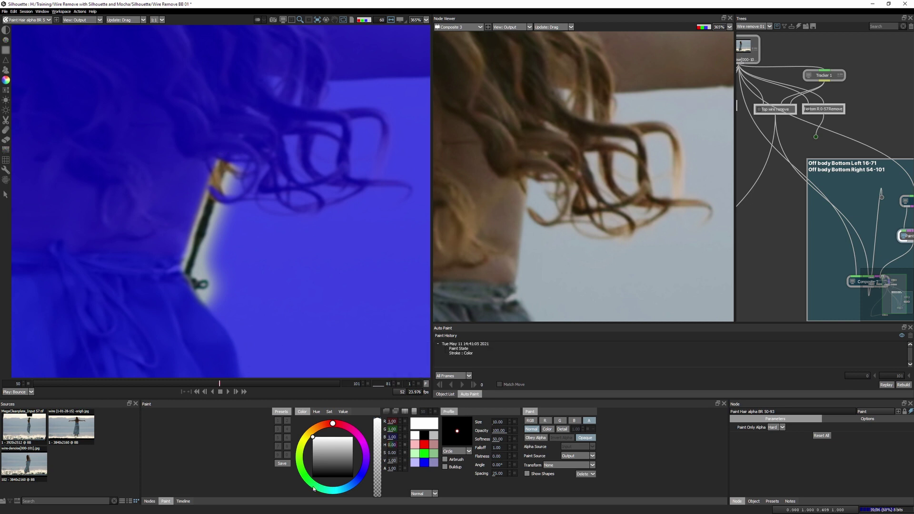